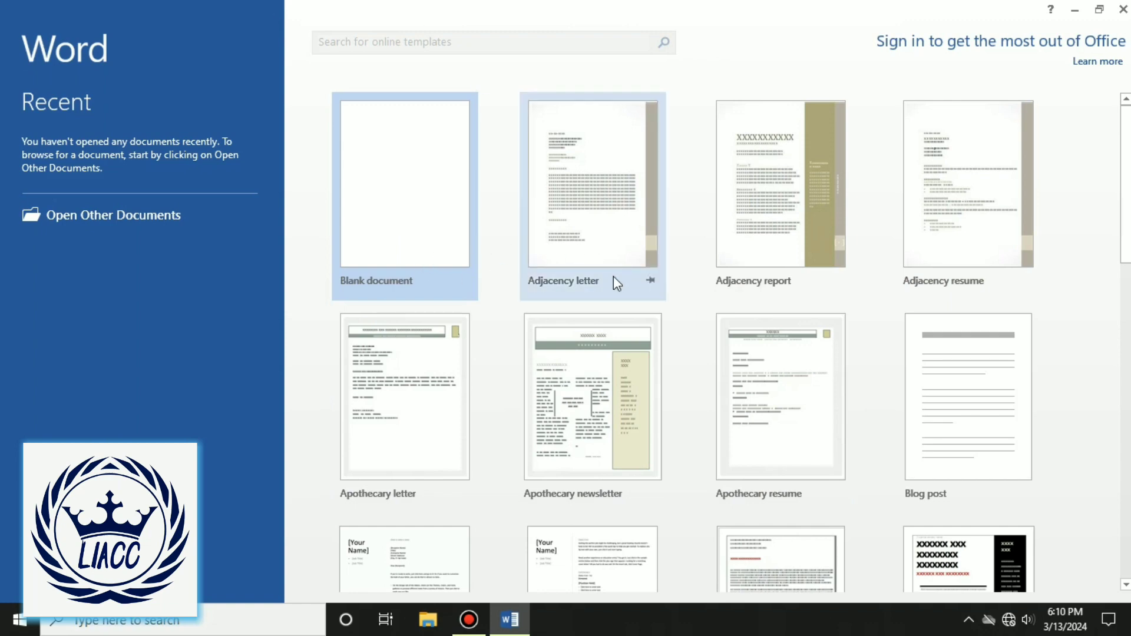
pyautogui.scroll(-2, 721, 264)
pyautogui.scroll(-3, 723, 266)
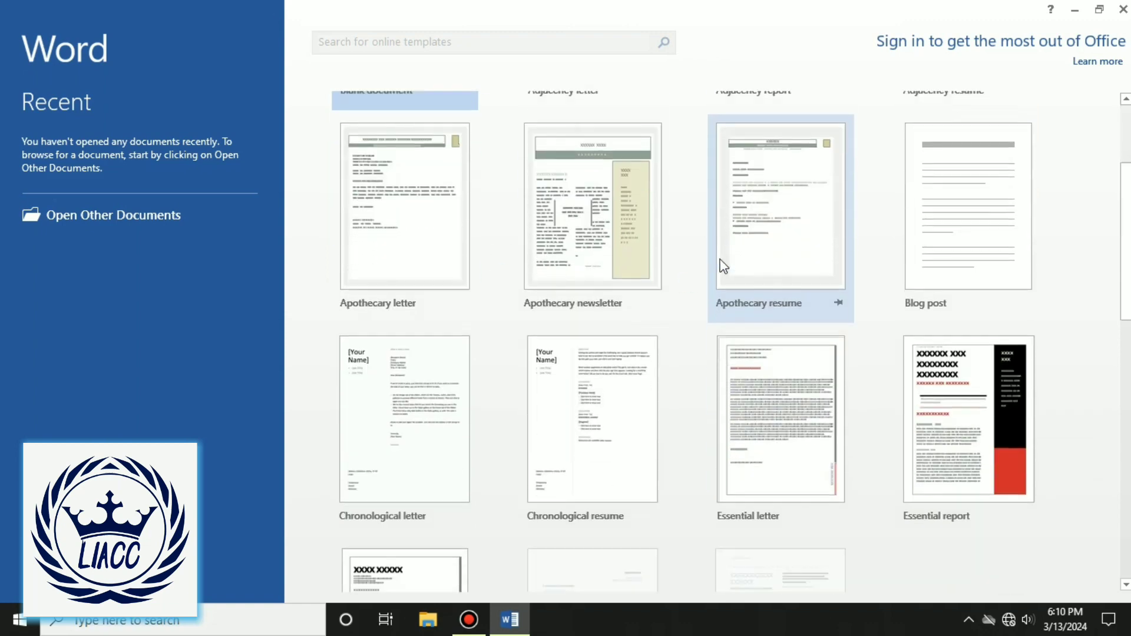
pyautogui.scroll(-3, 722, 266)
pyautogui.scroll(-4, 723, 266)
pyautogui.scroll(5, 723, 266)
pyautogui.scroll(5, 721, 266)
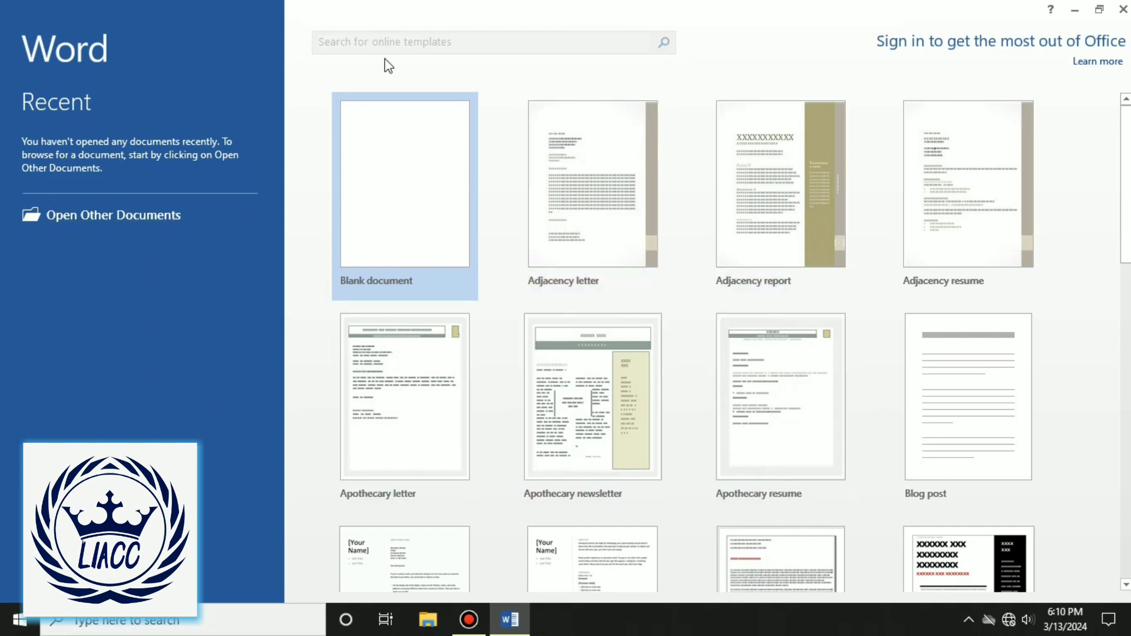
pyautogui.click(367, 42)
pyautogui.moveTo(968, 407)
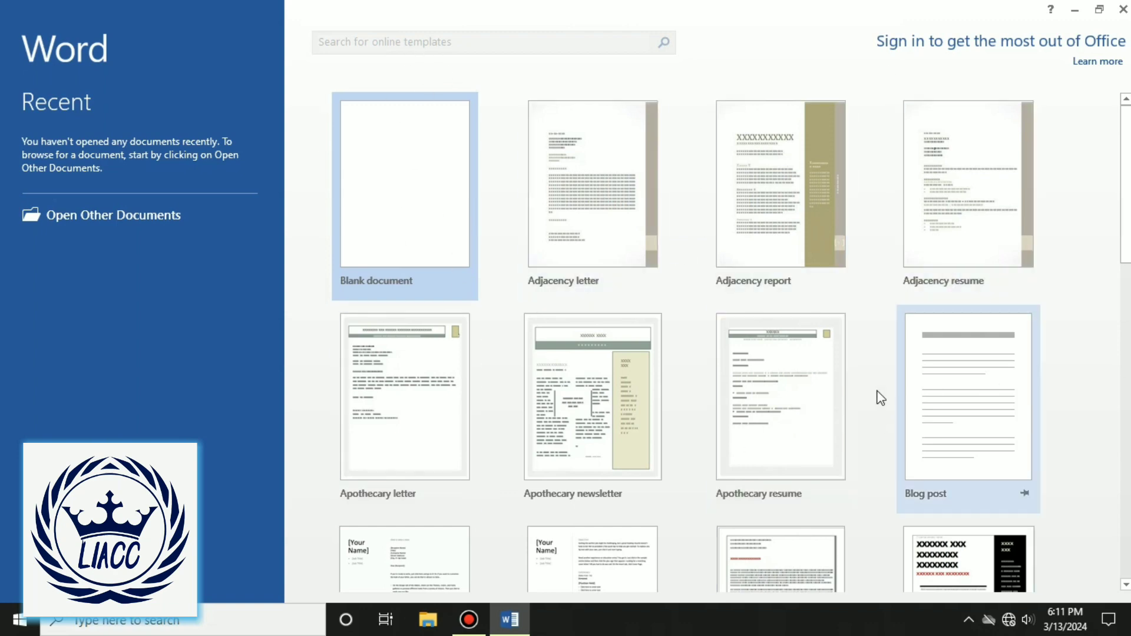
pyautogui.scroll(-1, 888, 338)
pyautogui.scroll(-2, 889, 342)
pyautogui.scroll(-2, 889, 333)
pyautogui.scroll(-2, 889, 324)
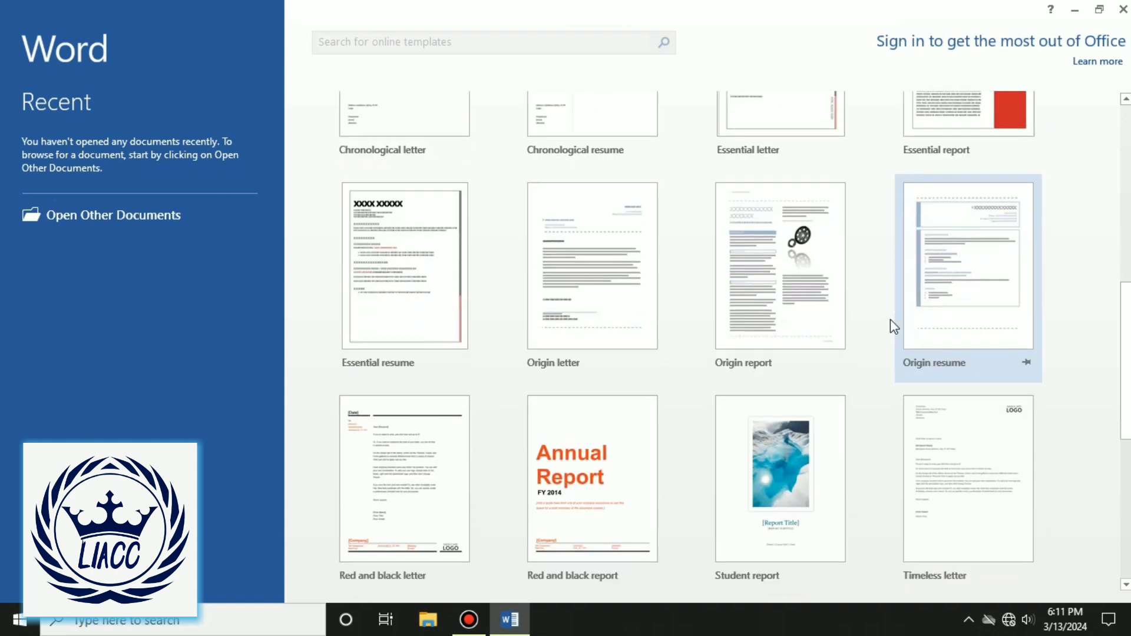
pyautogui.scroll(-2, 866, 327)
pyautogui.scroll(-2, 831, 333)
pyautogui.scroll(-2, 821, 336)
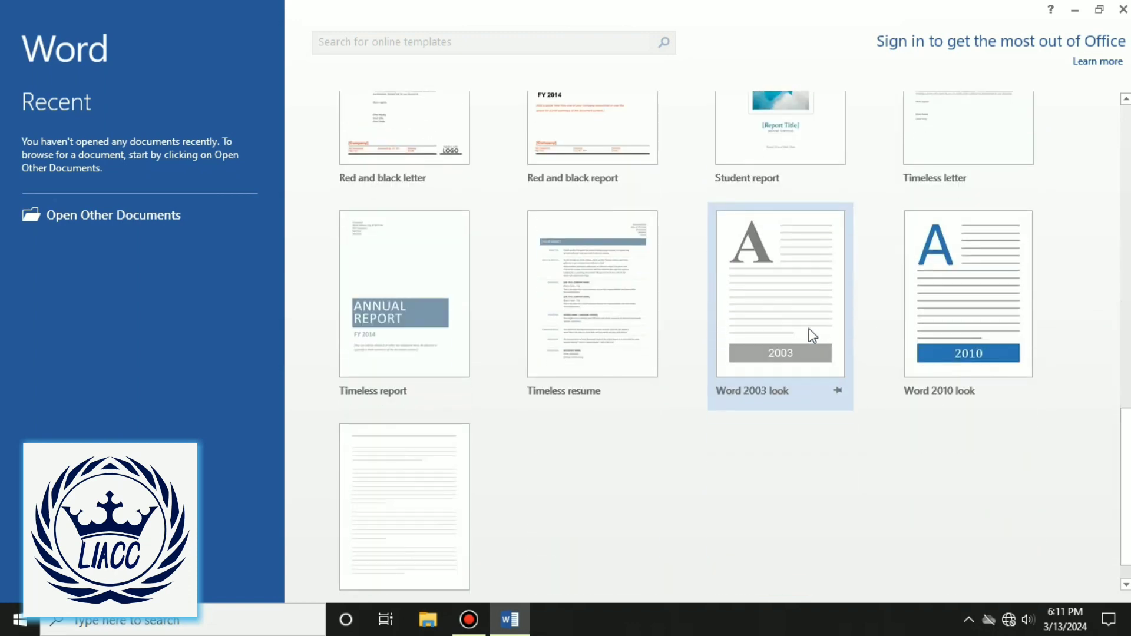
pyautogui.scroll(-1, 810, 331)
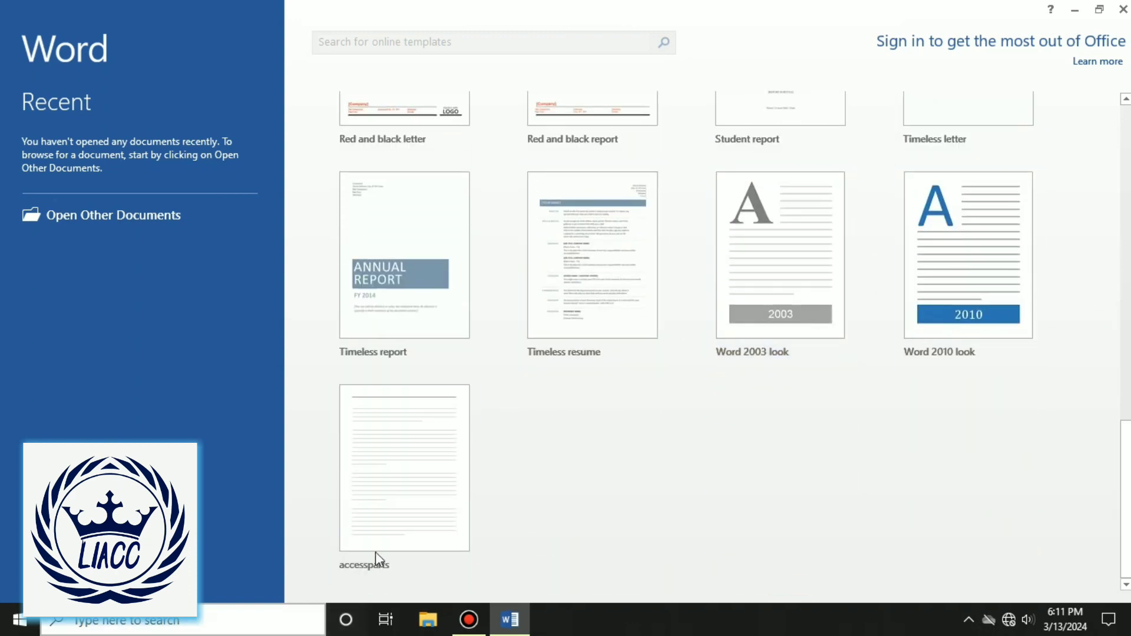
pyautogui.scroll(1, 448, 483)
pyautogui.scroll(1, 455, 475)
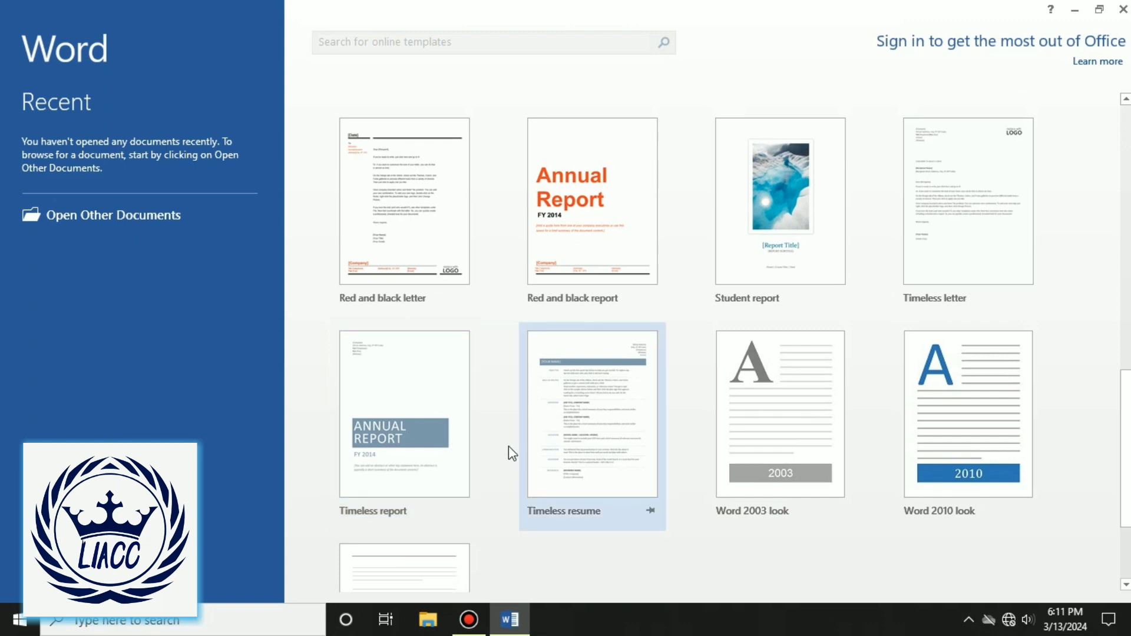
pyautogui.scroll(2, 561, 429)
pyautogui.scroll(1, 564, 424)
pyautogui.scroll(1, 563, 426)
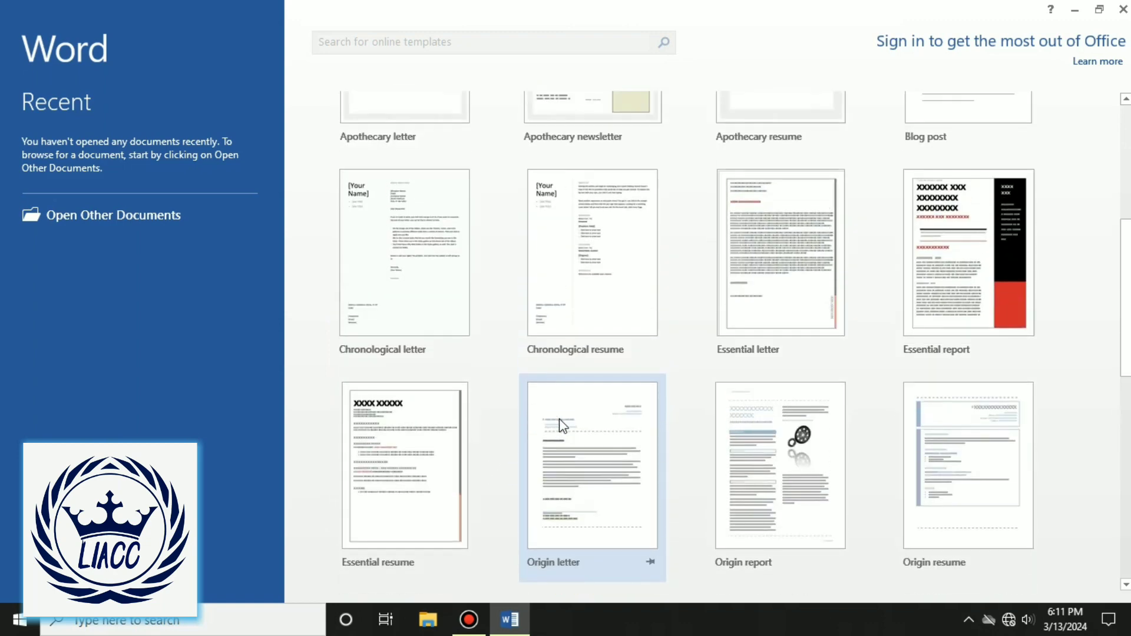
pyautogui.scroll(4, 578, 441)
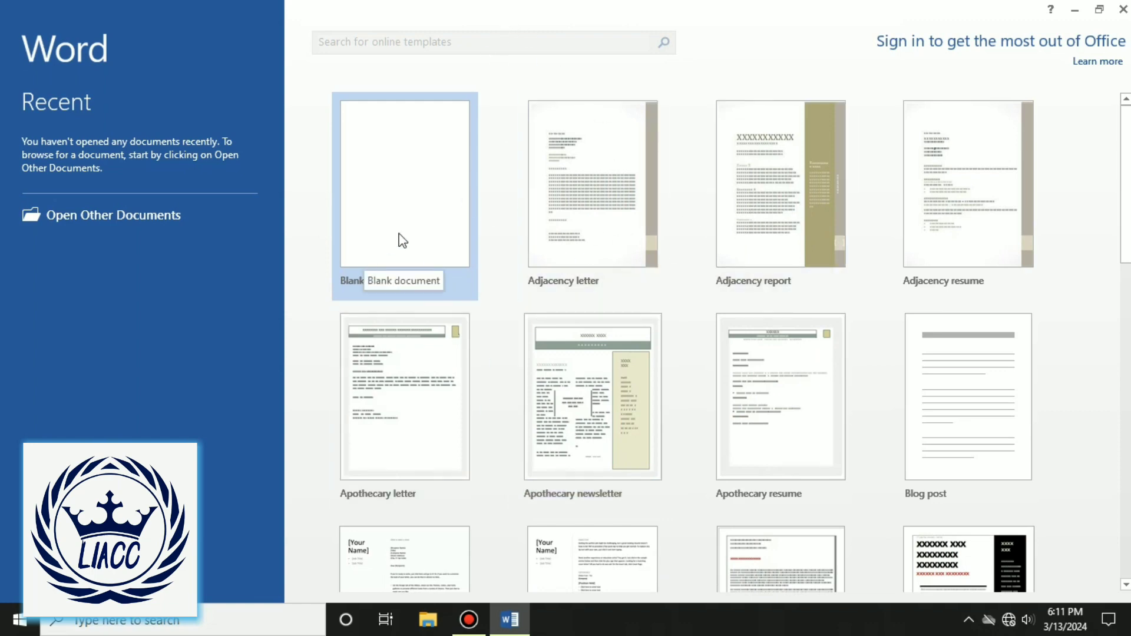
# - Create a new blank document and type 'Ribbon' at 27-point size
pyautogui.click(412, 204)
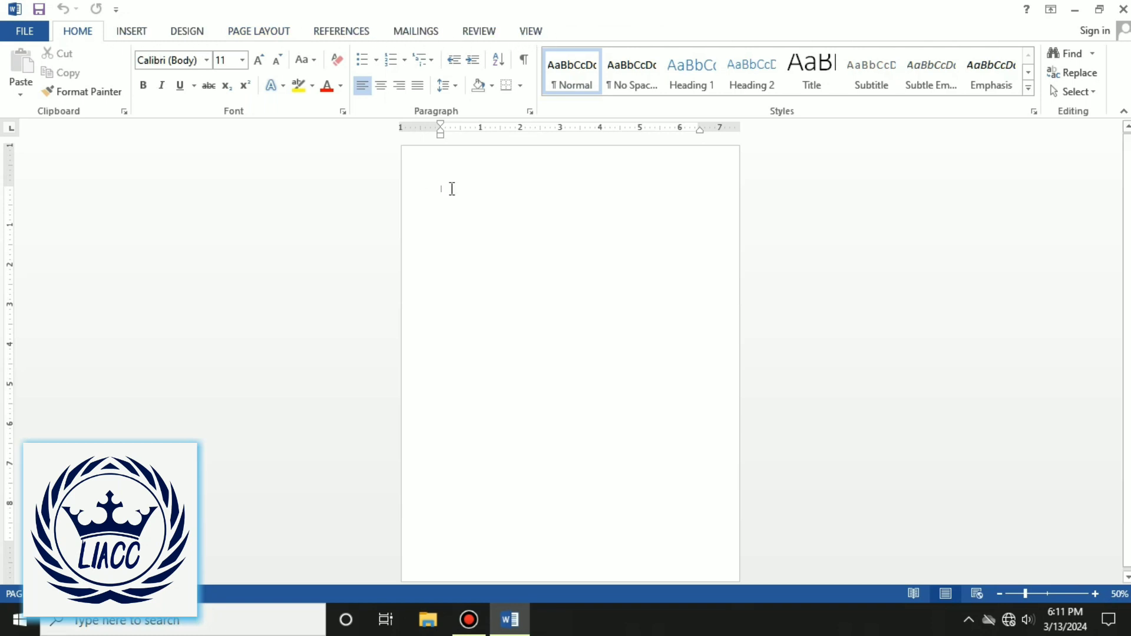
pyautogui.hotkey('ctrl', ']')
pyautogui.hotkey('ctrl', ']')
pyautogui.hotkey('ctrl', ']')
pyautogui.hotkey('ctrl', ']')
pyautogui.hotkey('ctrl', ']')
pyautogui.hotkey('ctrl', ']')
pyautogui.hotkey('ctrl', ']')
pyautogui.write('Ri')
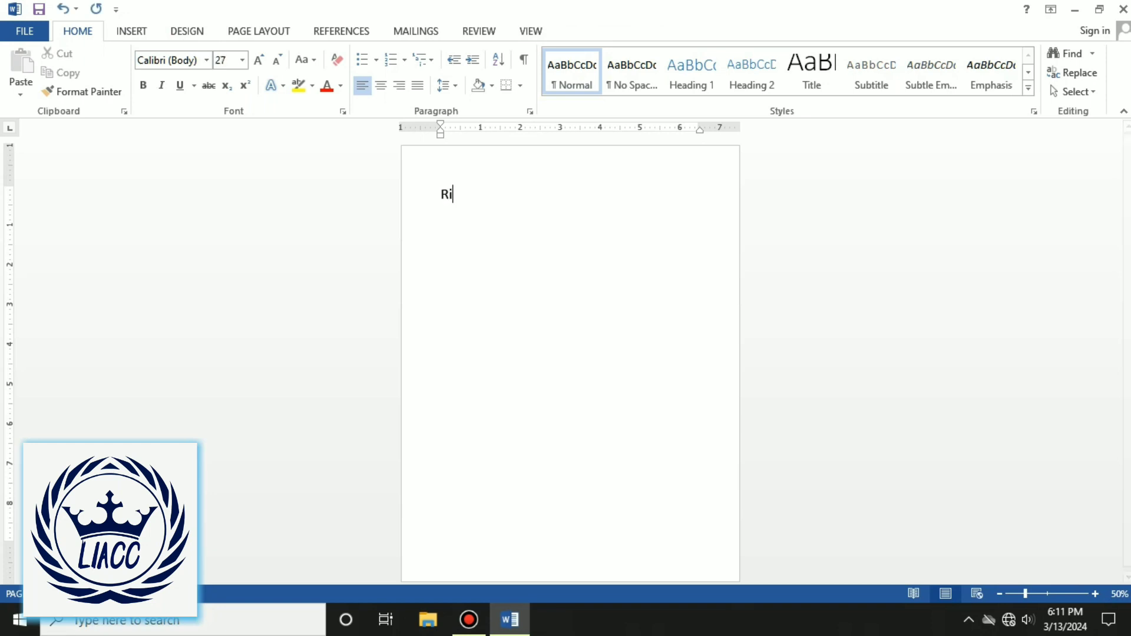
pyautogui.write('bbon')
pyautogui.write(' 8')
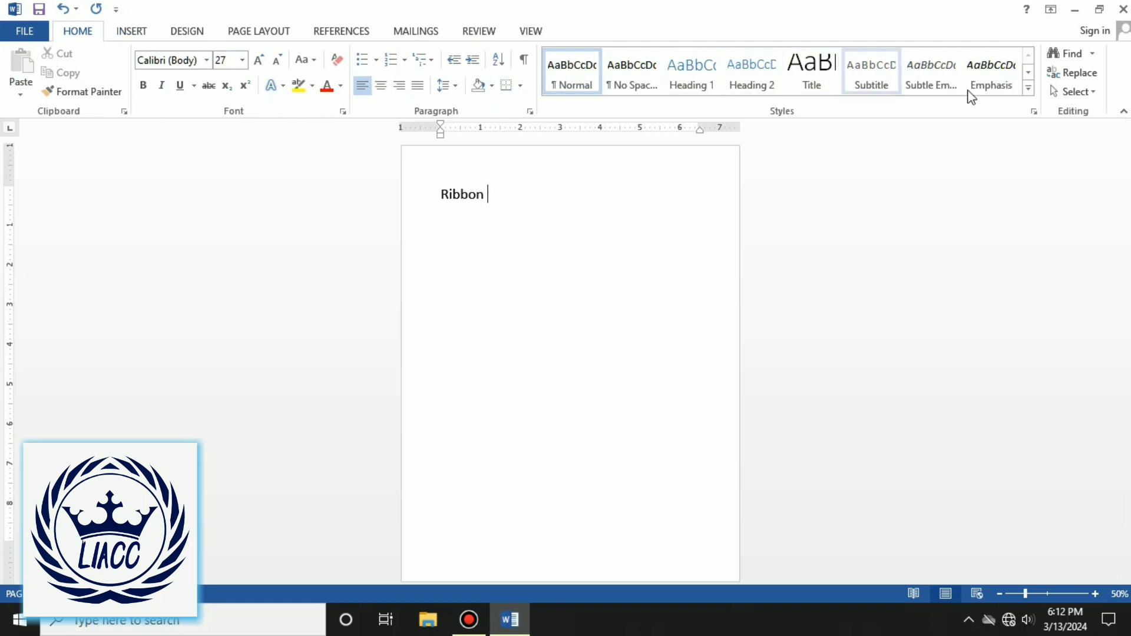
# - Look through the Insert, Design, Page Layout and Home tabs and the File view
pyautogui.click(133, 32)
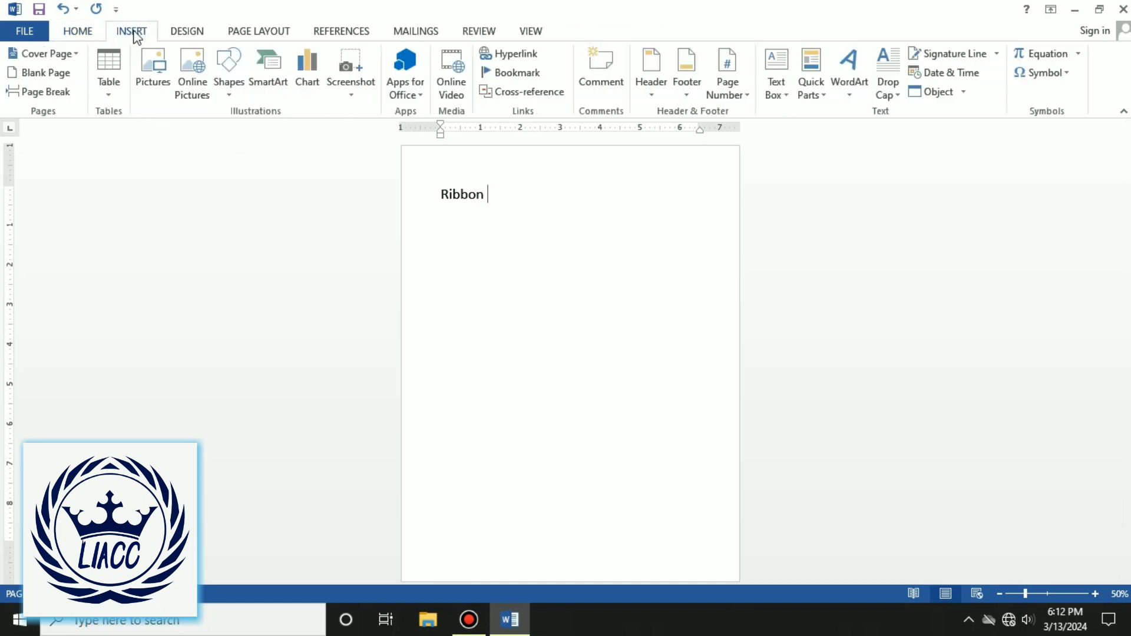
pyautogui.click(186, 30)
pyautogui.click(249, 34)
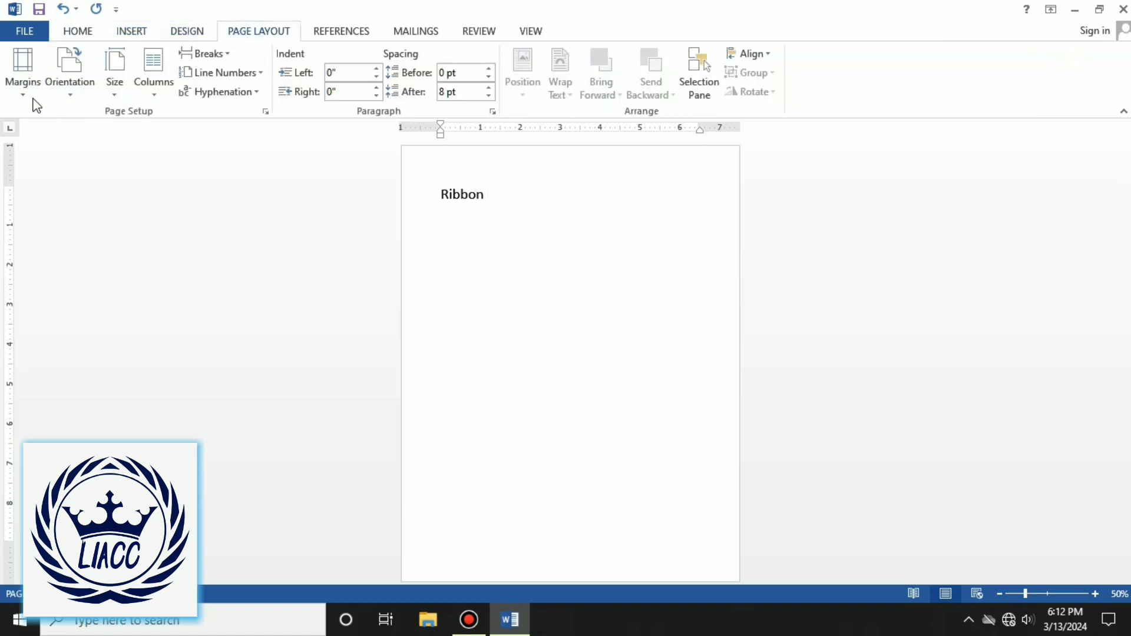
pyautogui.click(99, 33)
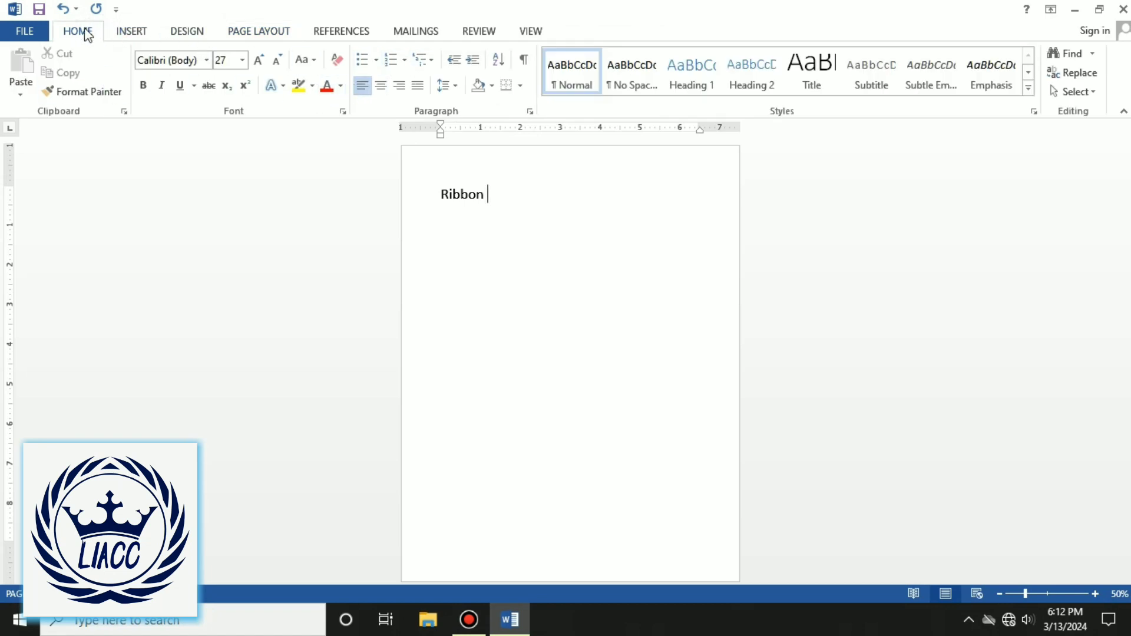
pyautogui.click(24, 33)
pyautogui.click(26, 25)
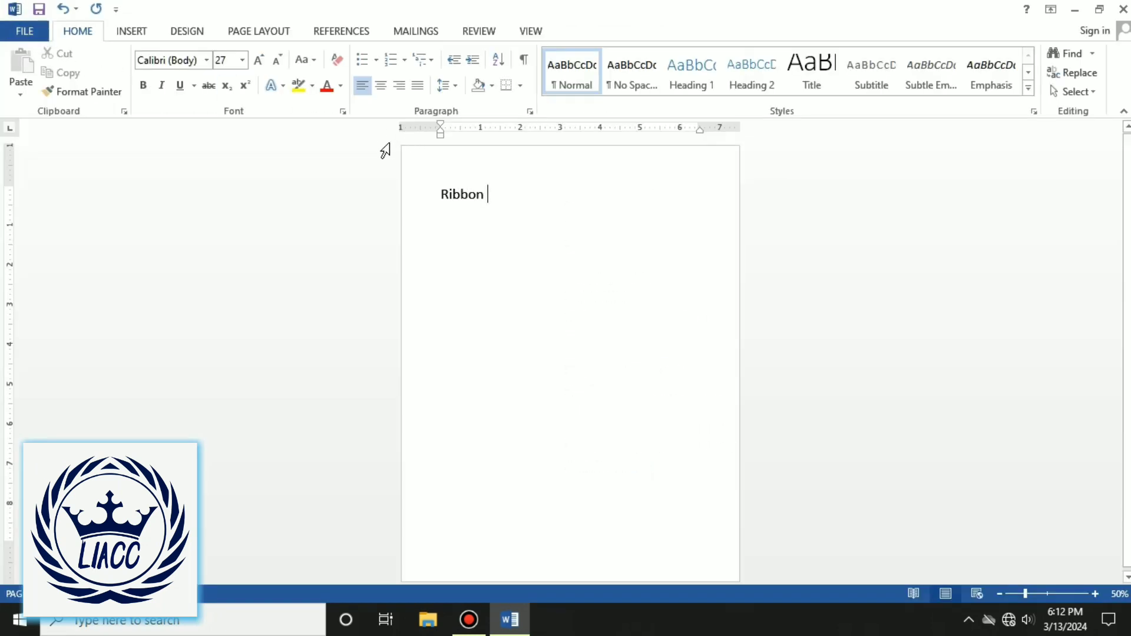
# - Grow the word 'Ribbon' to 72 points, then select it again and delete it
pyautogui.moveTo(489, 198); pyautogui.dragTo(441, 197)
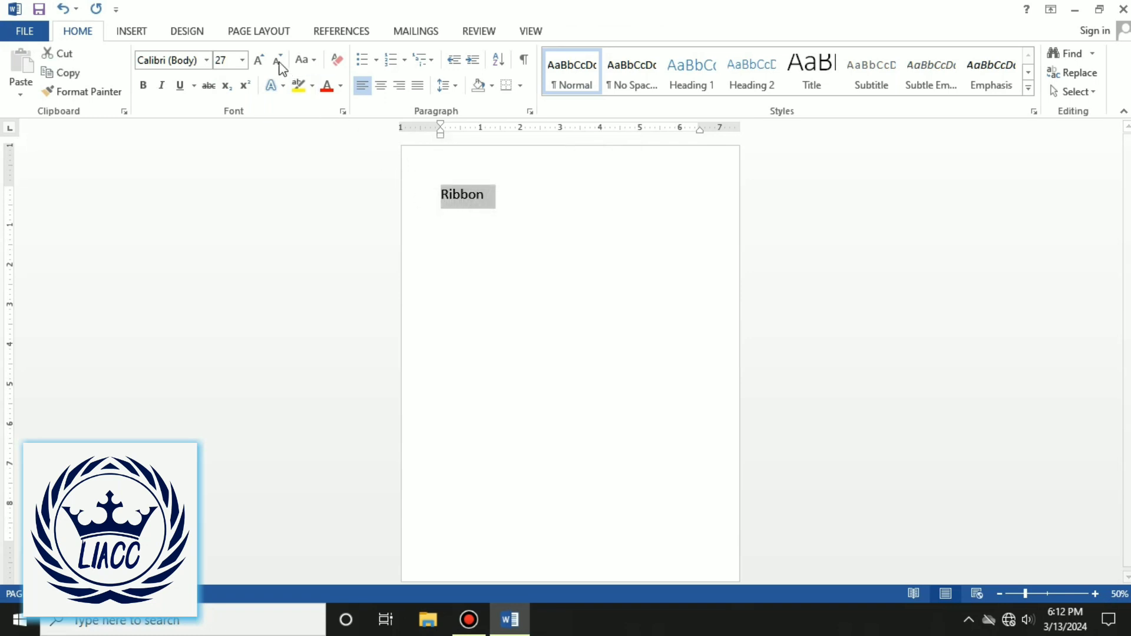
pyautogui.click(259, 59)
pyautogui.click(260, 59)
pyautogui.click(260, 60)
pyautogui.click(259, 59)
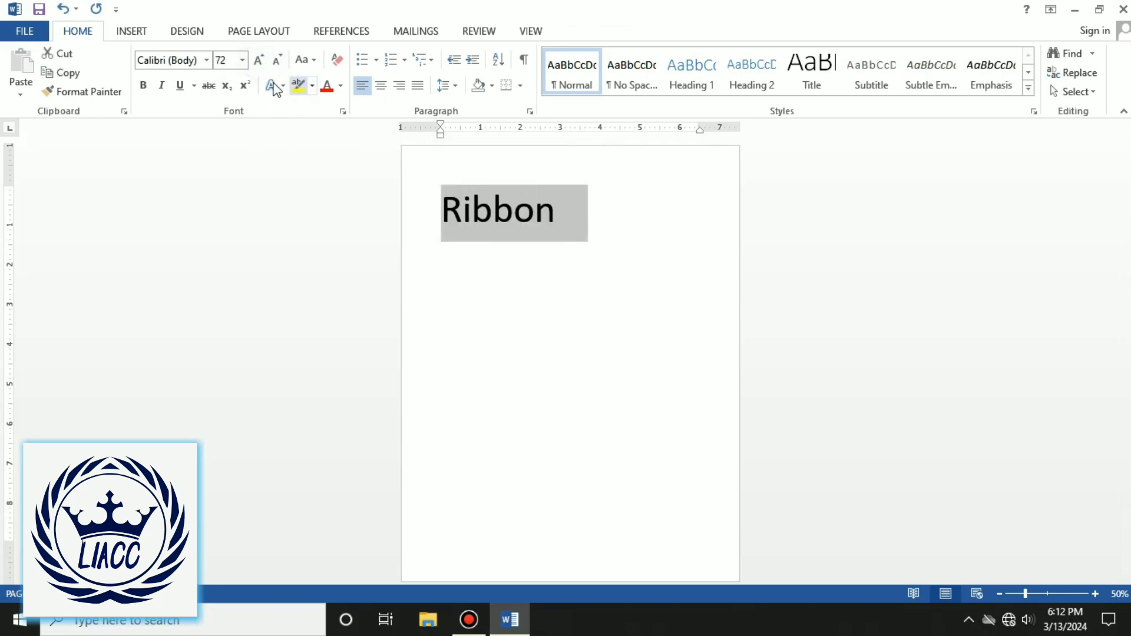
pyautogui.click(457, 239)
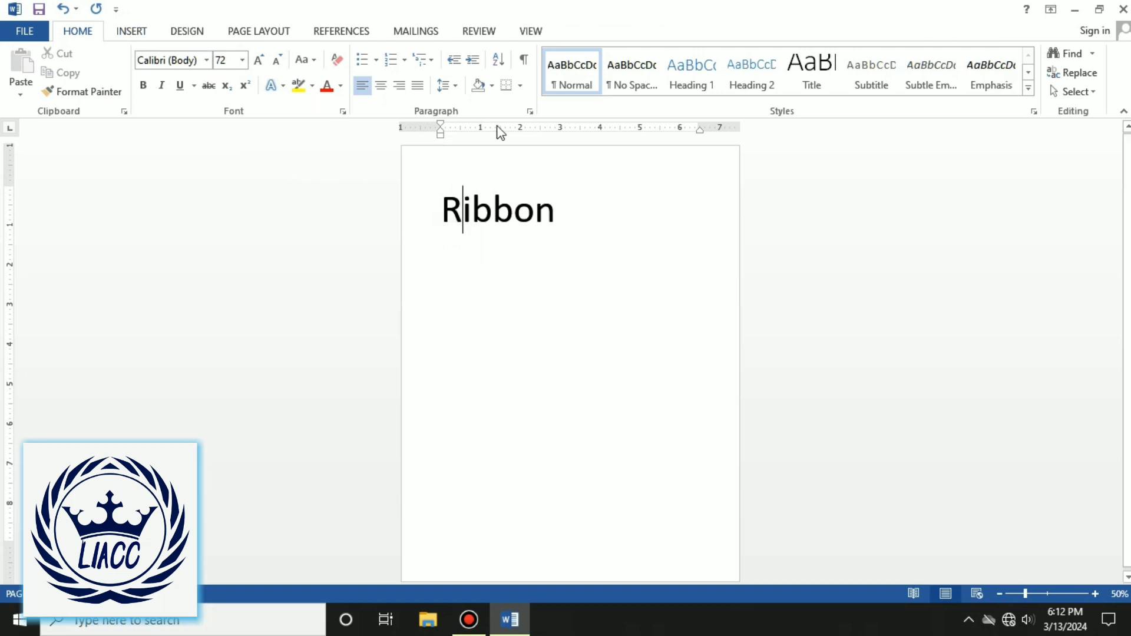
pyautogui.moveTo(608, 242); pyautogui.dragTo(310, 194)
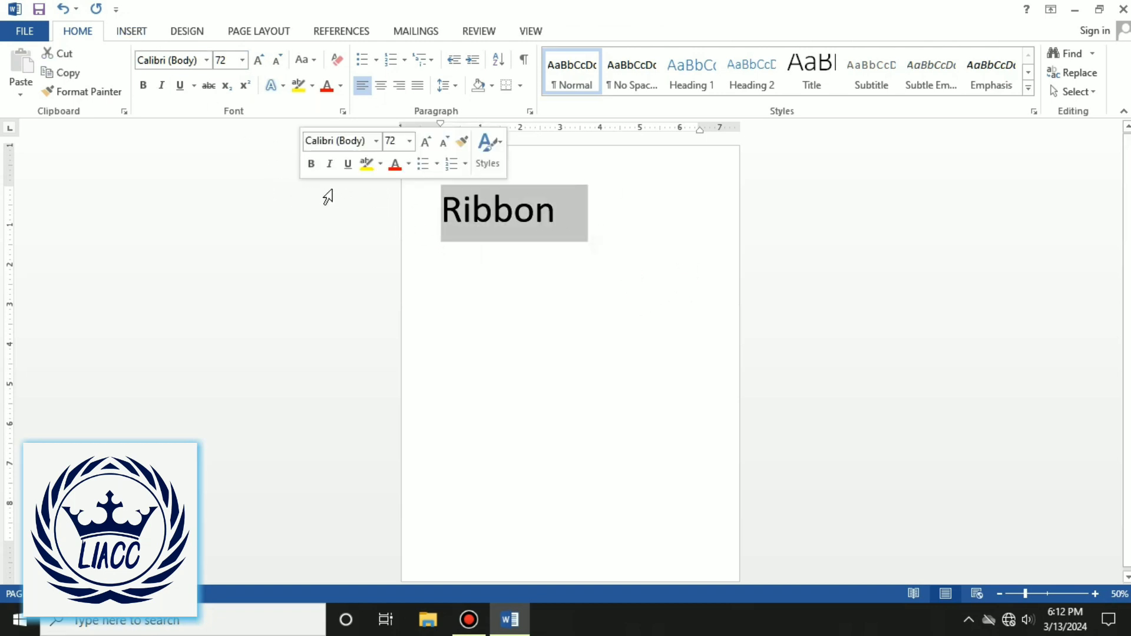
pyautogui.press('Delete')
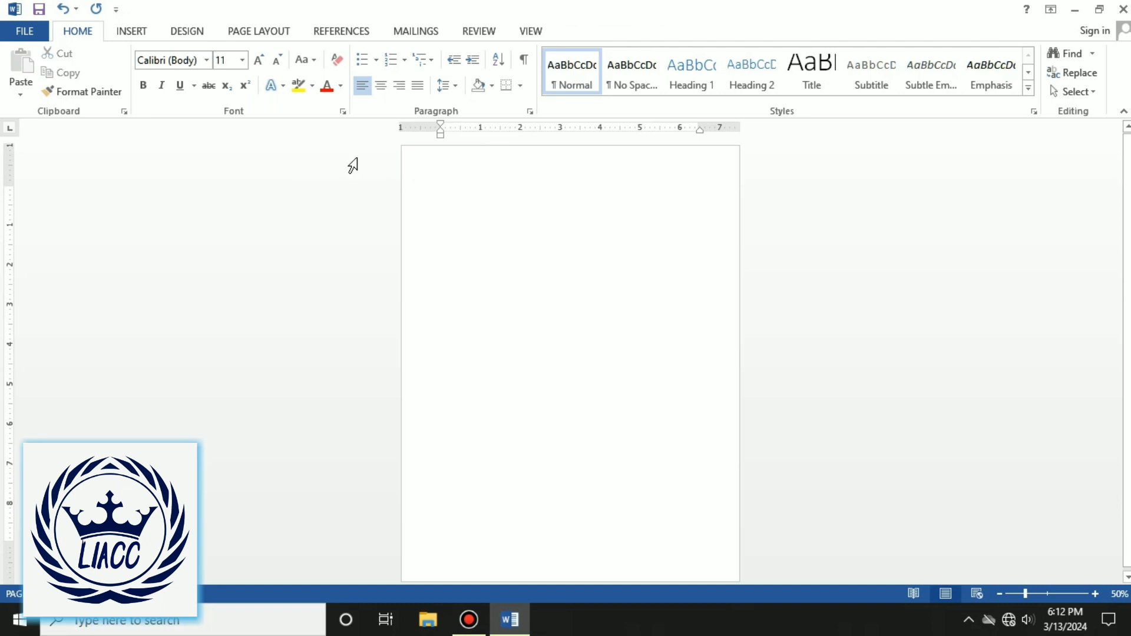
# - Browse the Insert, Design, Page Layout, References, Mailings, Review and View tabs, then return to Home
pyautogui.click(127, 31)
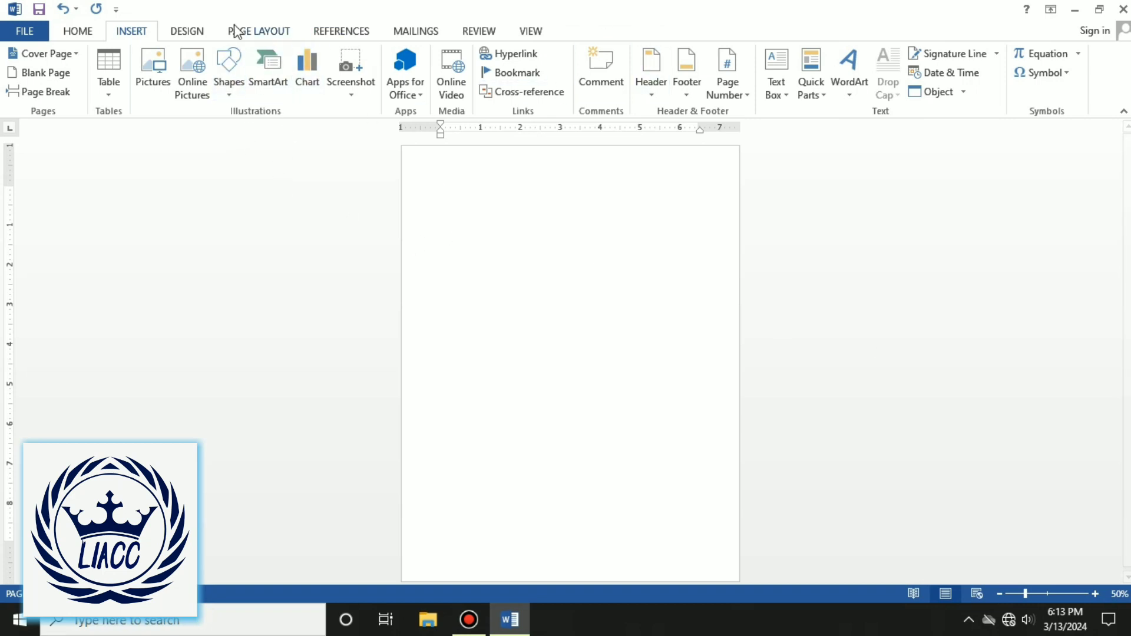
pyautogui.click(193, 31)
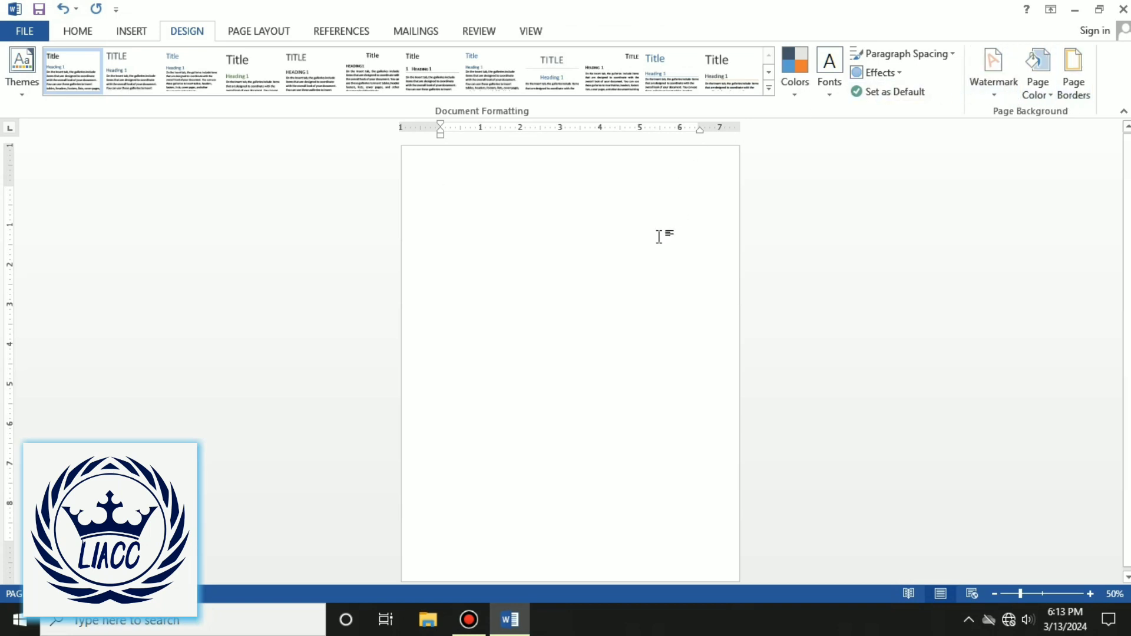
pyautogui.click(274, 32)
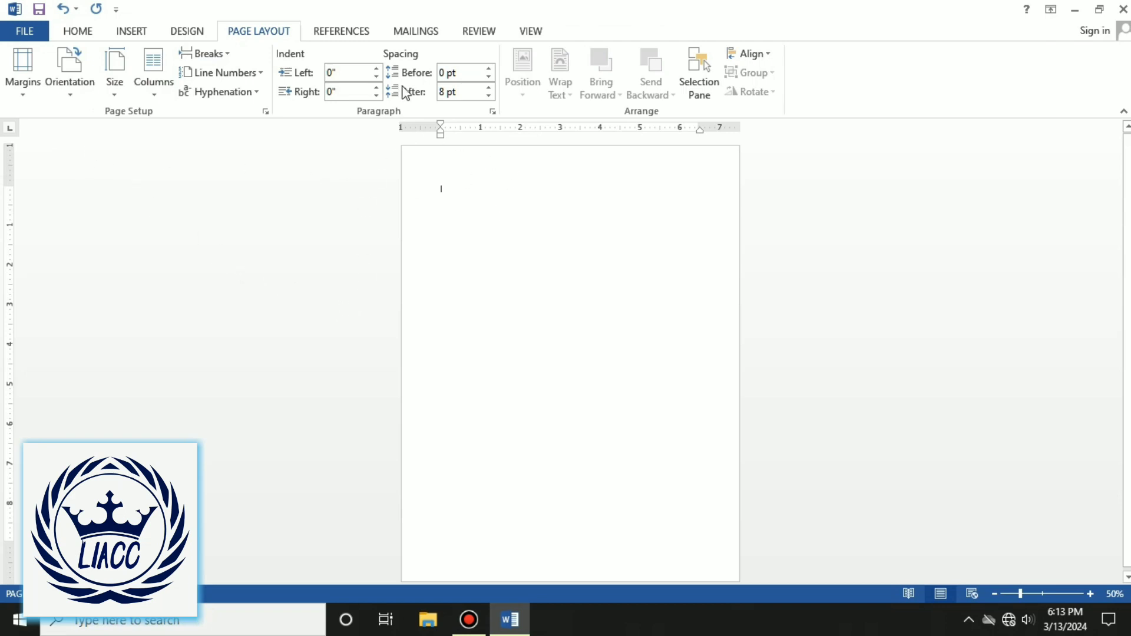
pyautogui.scroll(-1, 433, 30)
pyautogui.scroll(-1, 407, 34)
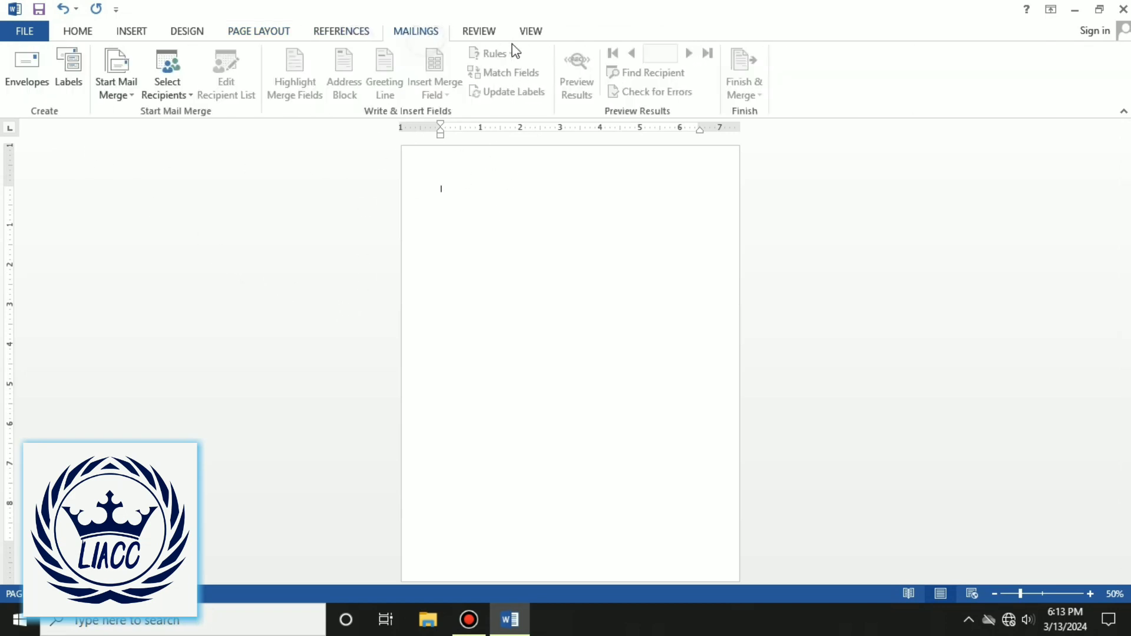
pyautogui.click(344, 32)
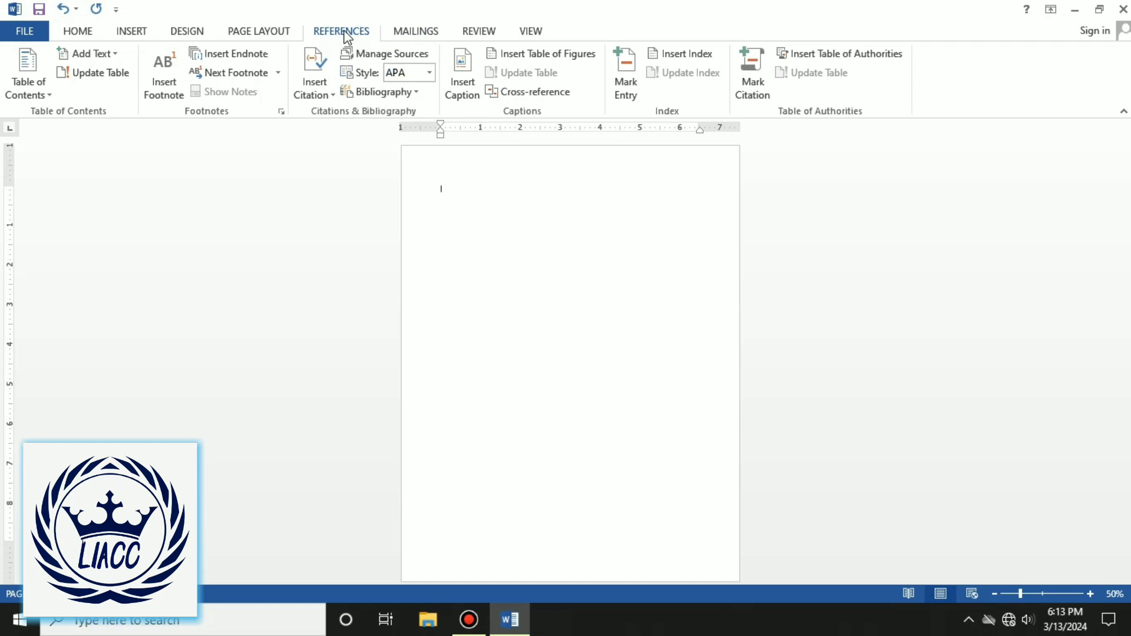
pyautogui.click(422, 30)
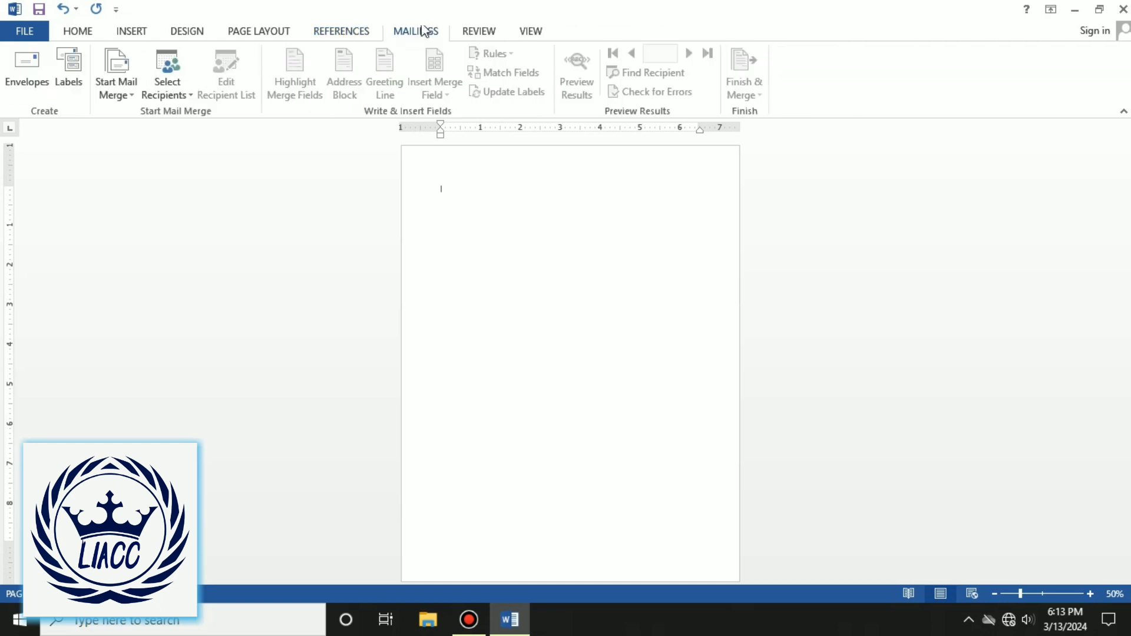
pyautogui.click(464, 36)
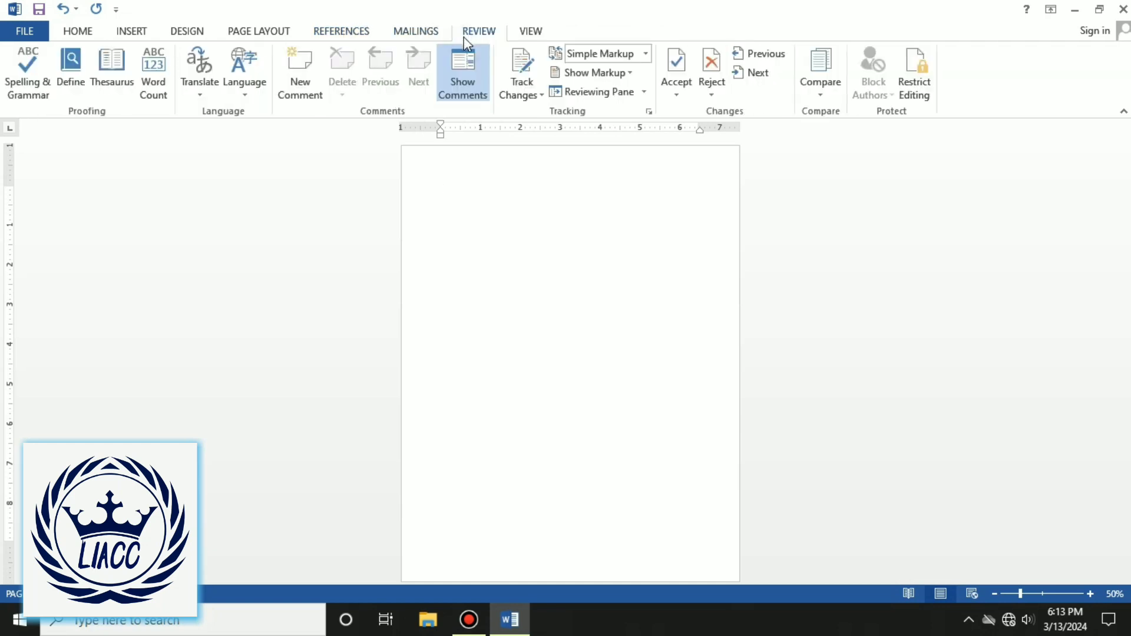
pyautogui.click(530, 33)
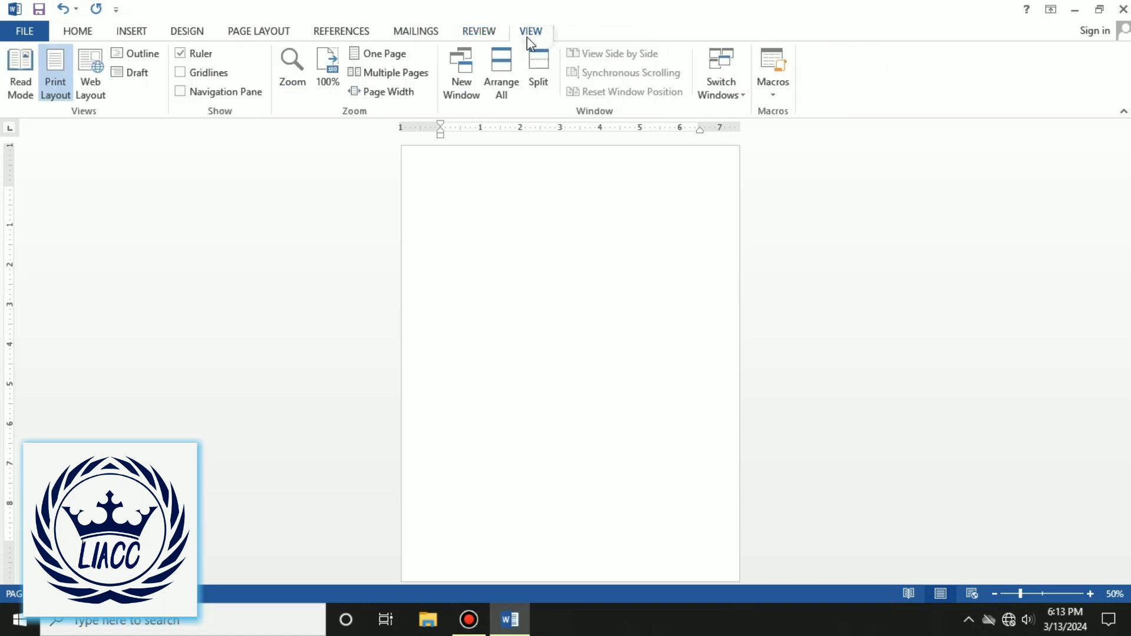
pyautogui.click(74, 33)
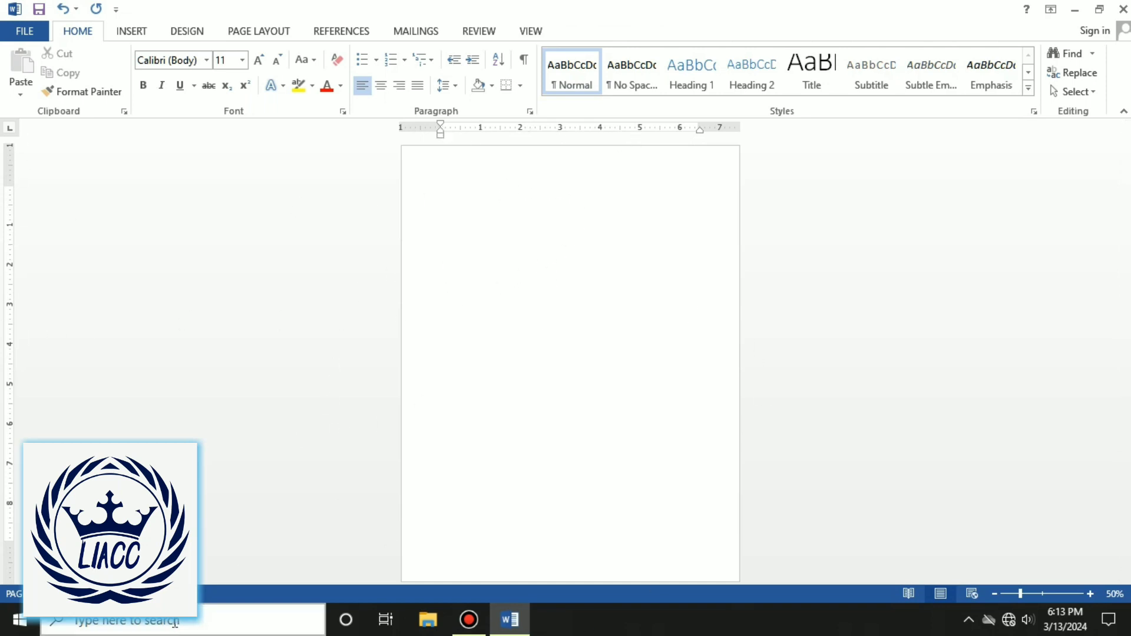
# - Show and close the navigation pane, then type 'Liacc free course' on the page
pyautogui.click(12, 594)
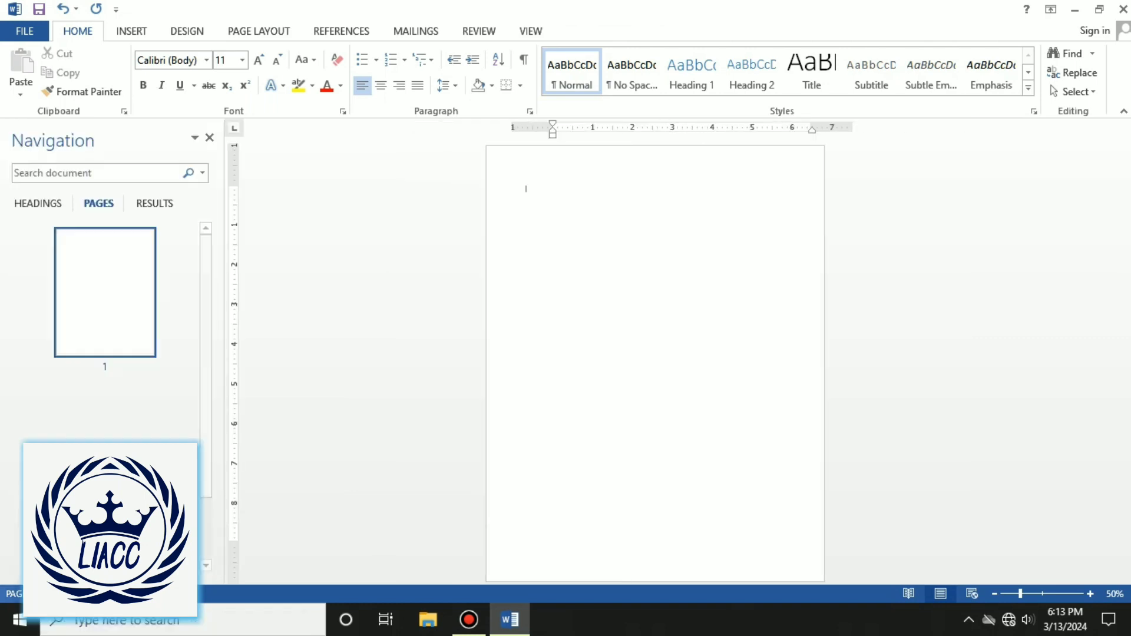
pyautogui.click(209, 137)
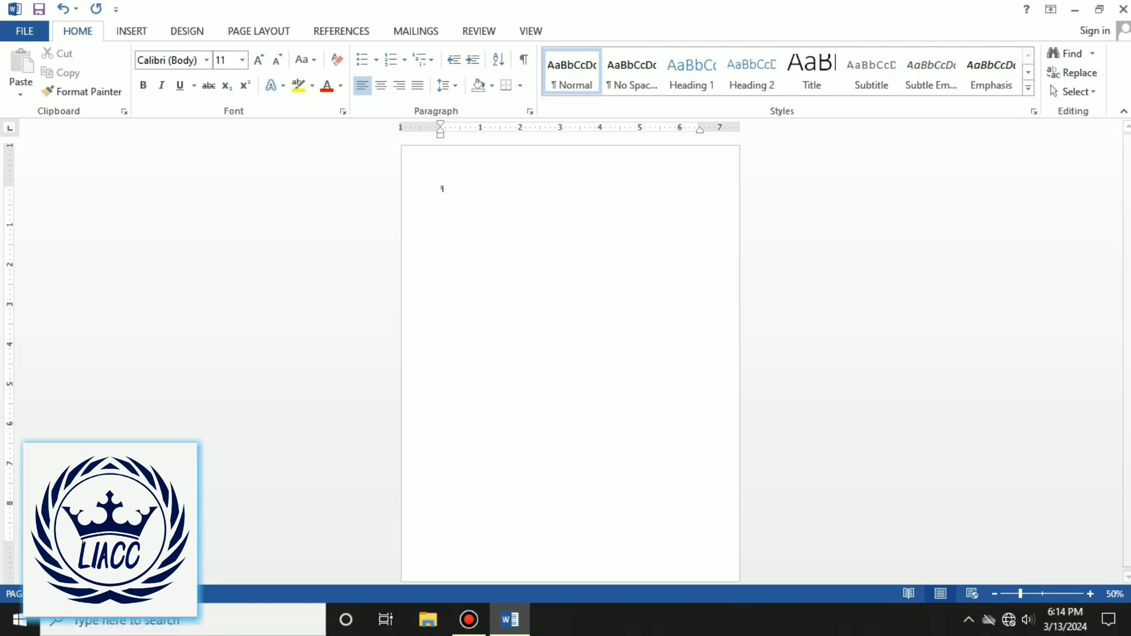
pyautogui.write('lia')
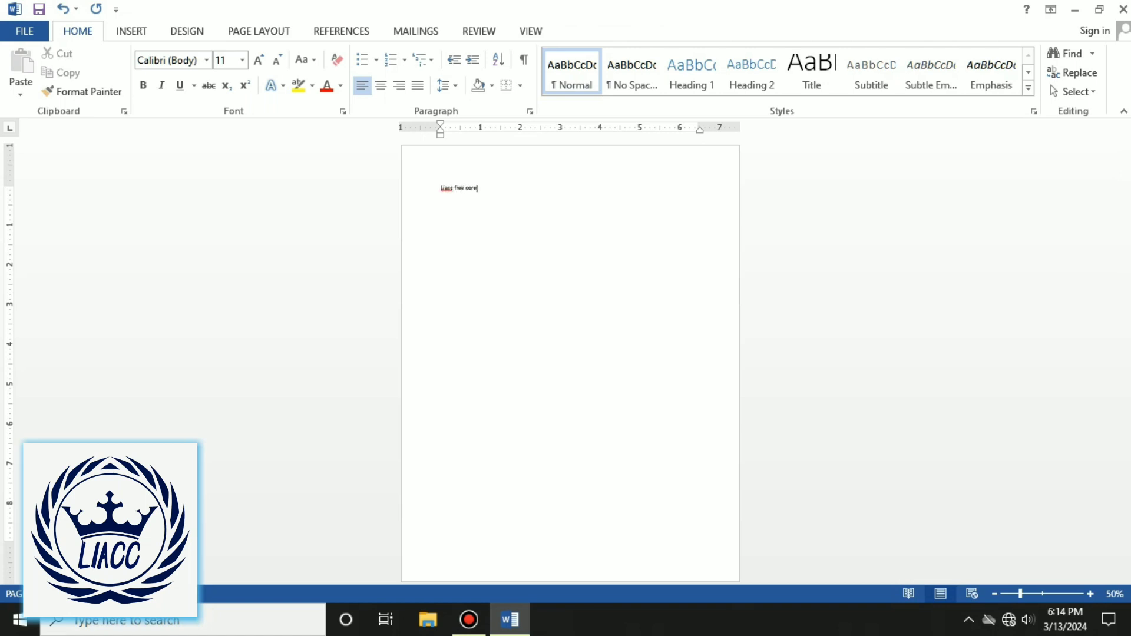
# - Enlarge the whole line to 26 pt and fix the misspelling 'corese'
pyautogui.hotkey('shift', 'Home')
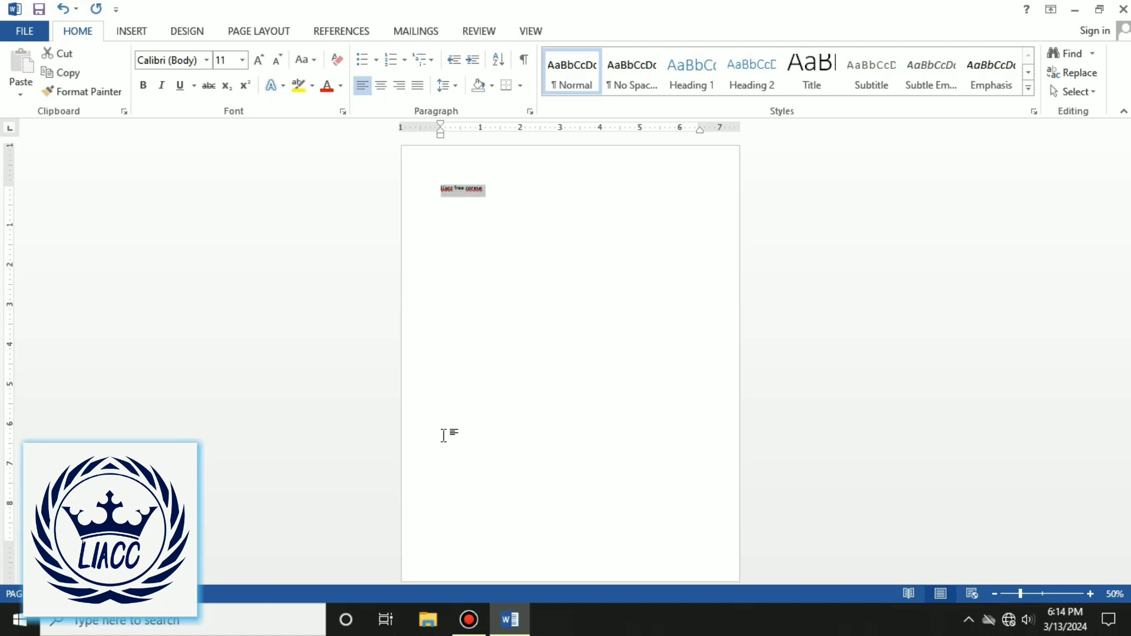
pyautogui.hotkey('ctrl', 'shift', '.')
pyautogui.hotkey('ctrl', 'shift', '.')
pyautogui.hotkey('ctrl', 'shift', '.')
pyautogui.hotkey('ctrl', 'shift', '.')
pyautogui.hotkey('ctrl', 'shift', '.')
pyautogui.hotkey('ctrl', 'shift', '.')
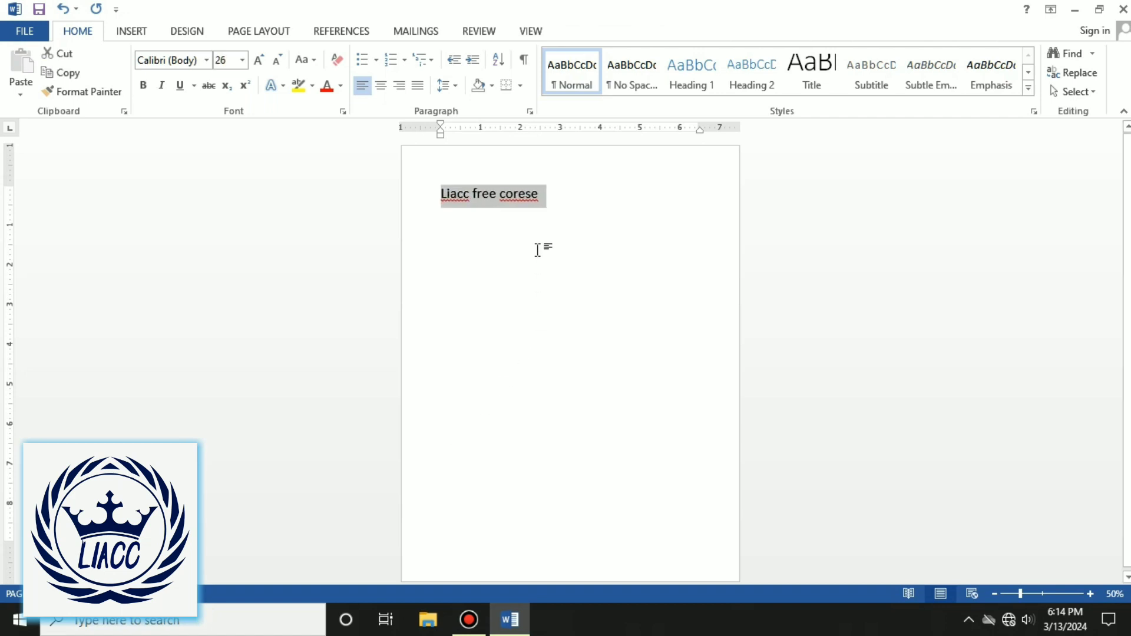
pyautogui.click(527, 197)
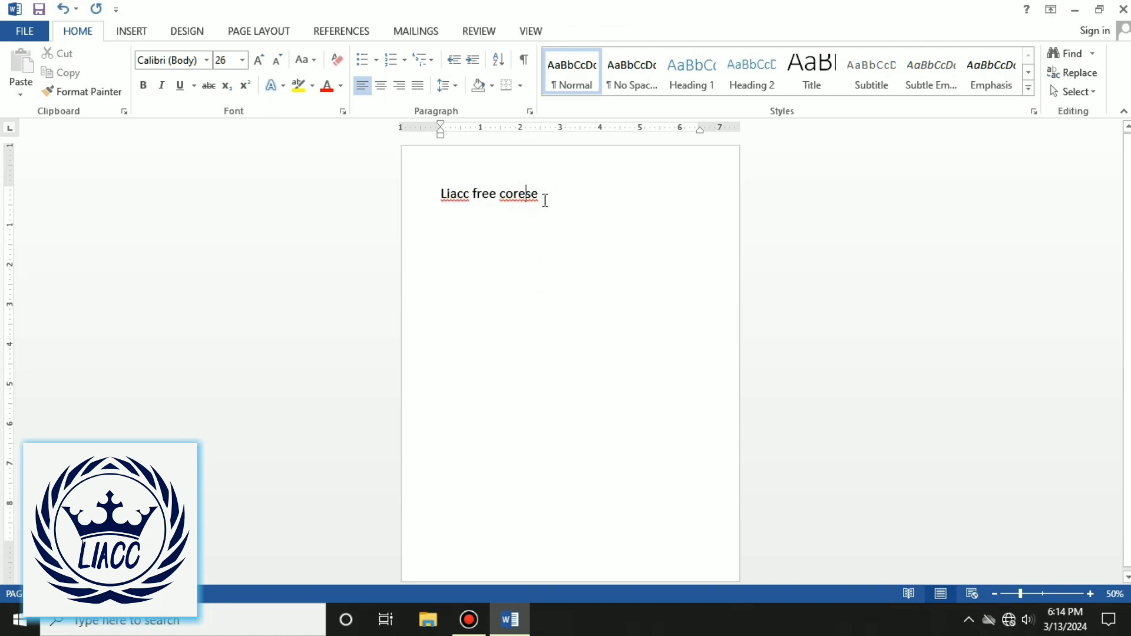
pyautogui.press('BackSpace')
pyautogui.press('BackSpace')
pyautogui.press('Delete')
pyautogui.press('Delete')
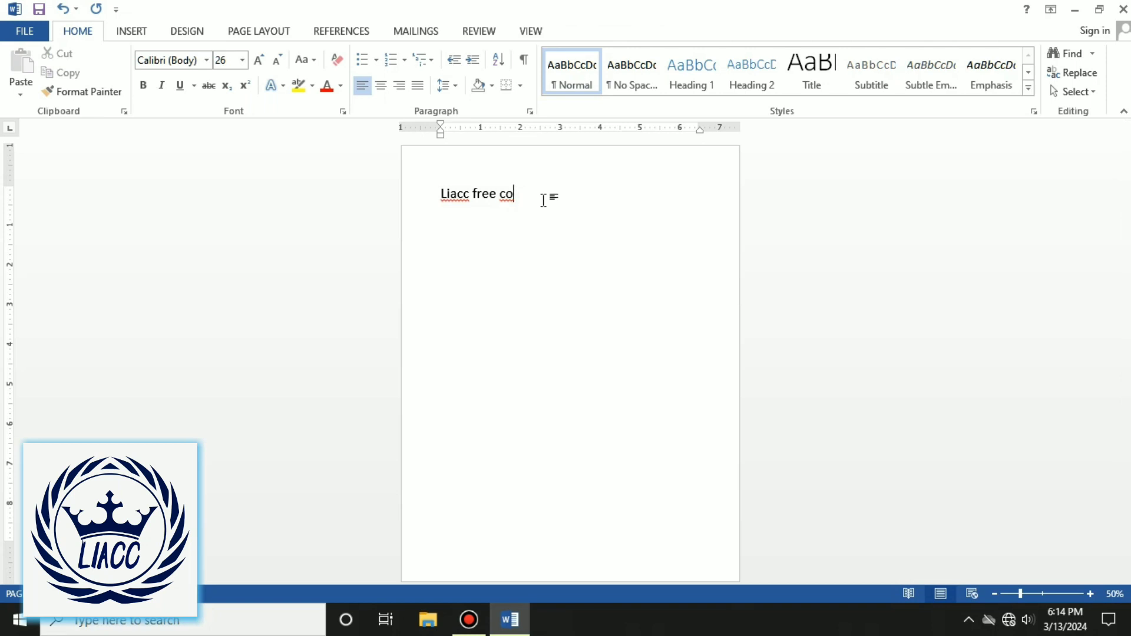
# - Finish correcting 'course' and view the spelling suggestions for 'Liacc'
pyautogui.write('urse')
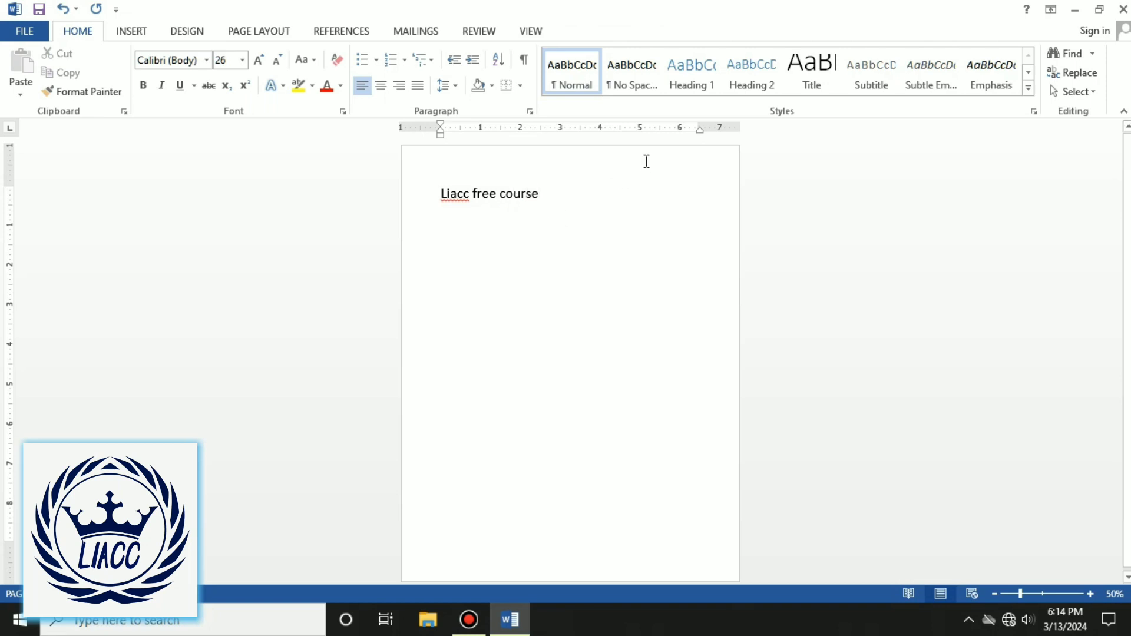
pyautogui.rightClick(456, 196)
pyautogui.click(455, 209)
pyautogui.click(460, 190)
pyautogui.rightClick(460, 189)
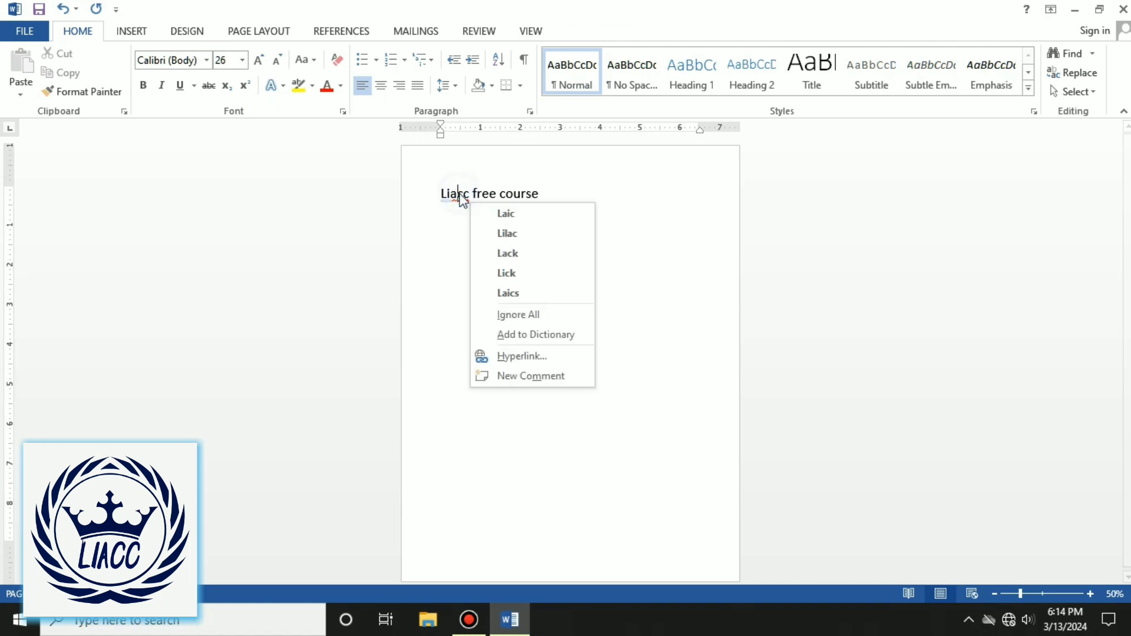
pyautogui.click(528, 314)
# - Open the Word Count statistics (3 words, 17 characters with spaces) and move the window aside
pyautogui.click(480, 222)
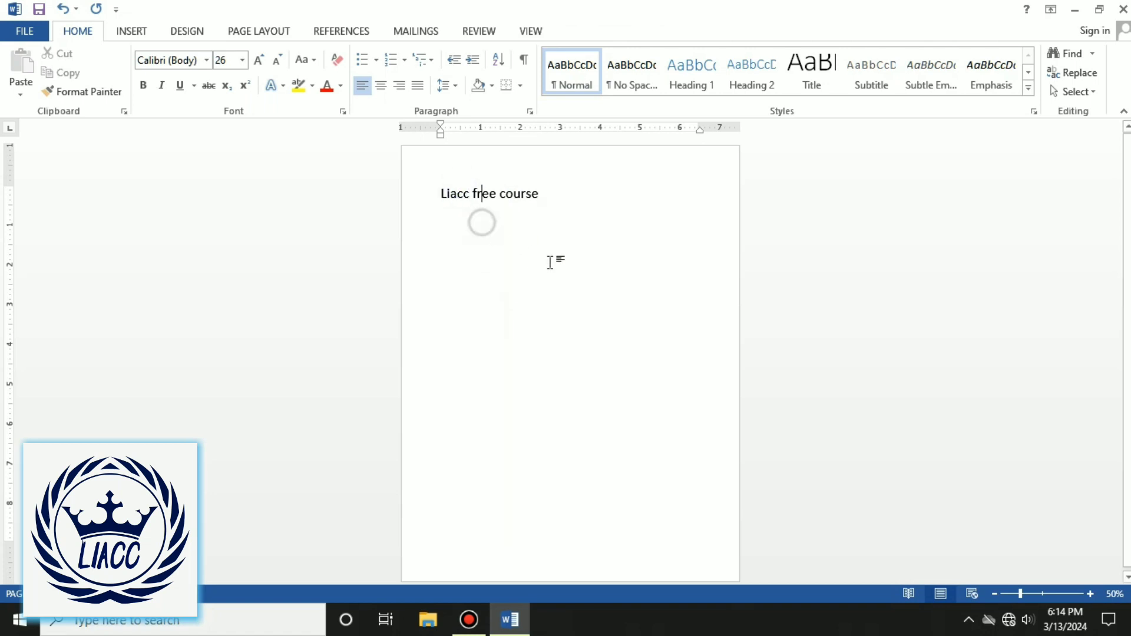
pyautogui.click(547, 211)
pyautogui.doubleClick(452, 197)
pyautogui.click(488, 193)
pyautogui.click(525, 193)
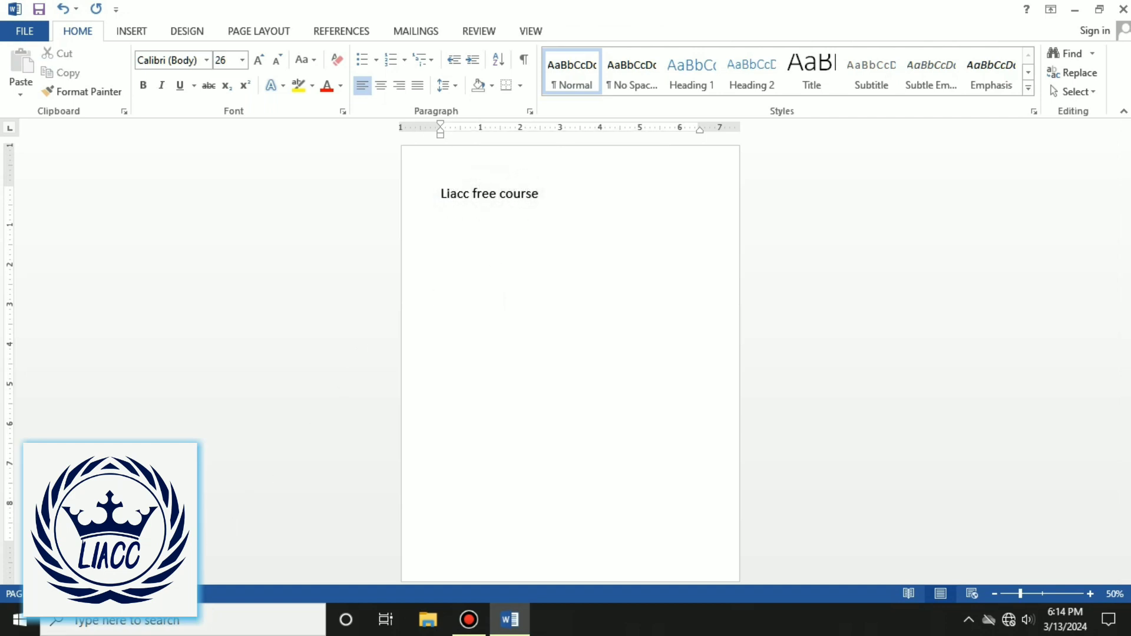
pyautogui.click(73, 595)
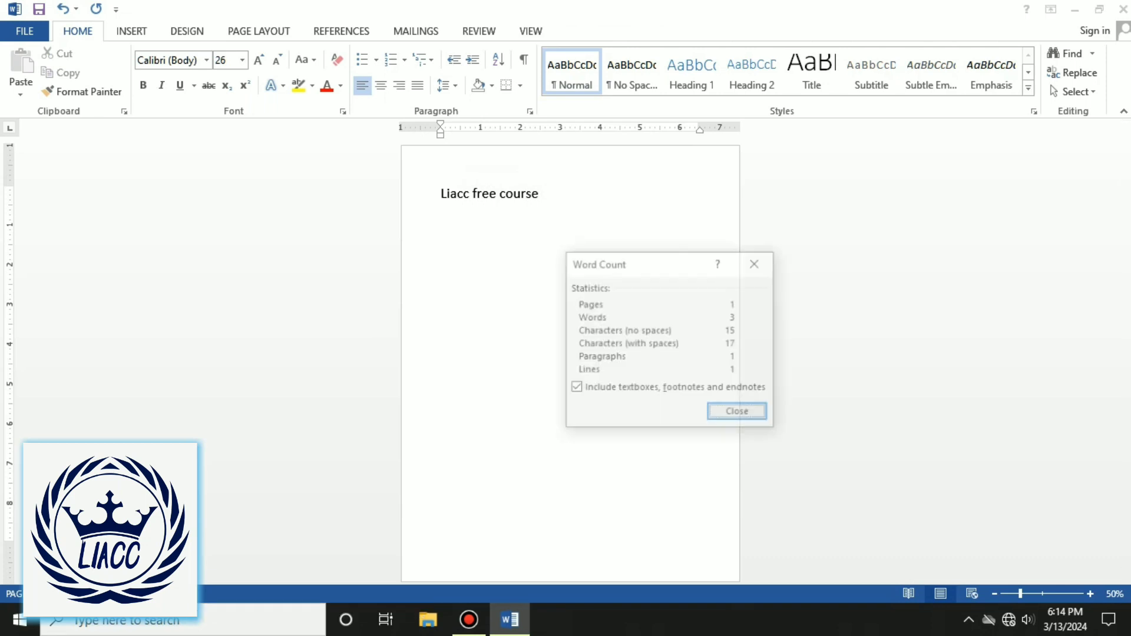
pyautogui.moveTo(675, 265); pyautogui.dragTo(692, 168)
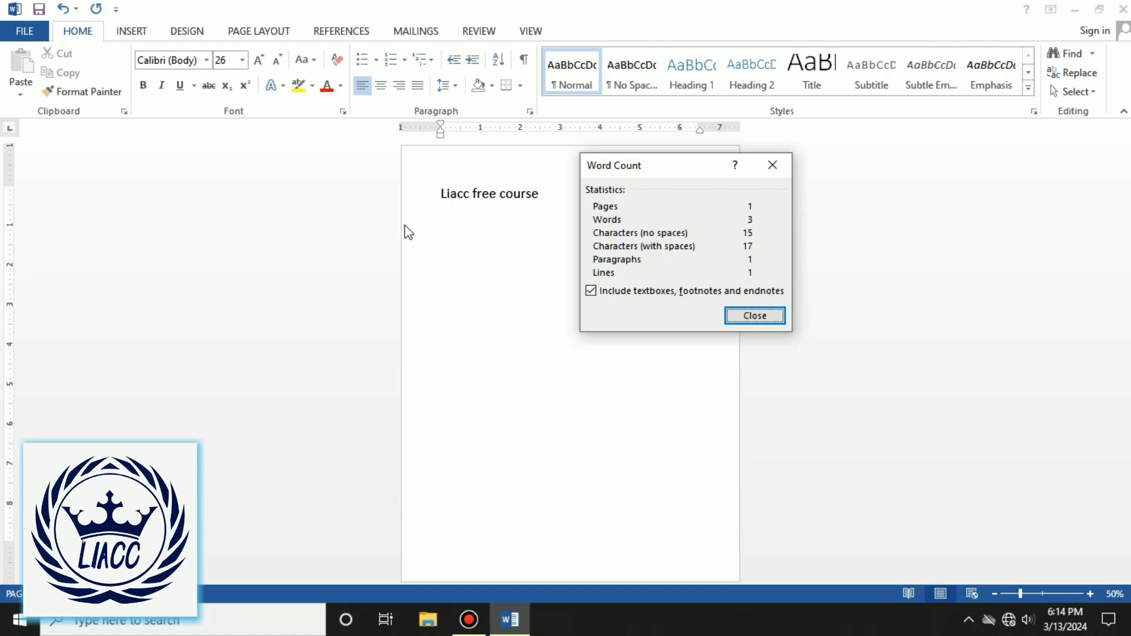
# - Close the Word Count dialog and place the caret after 'free' in the line
pyautogui.click(732, 316)
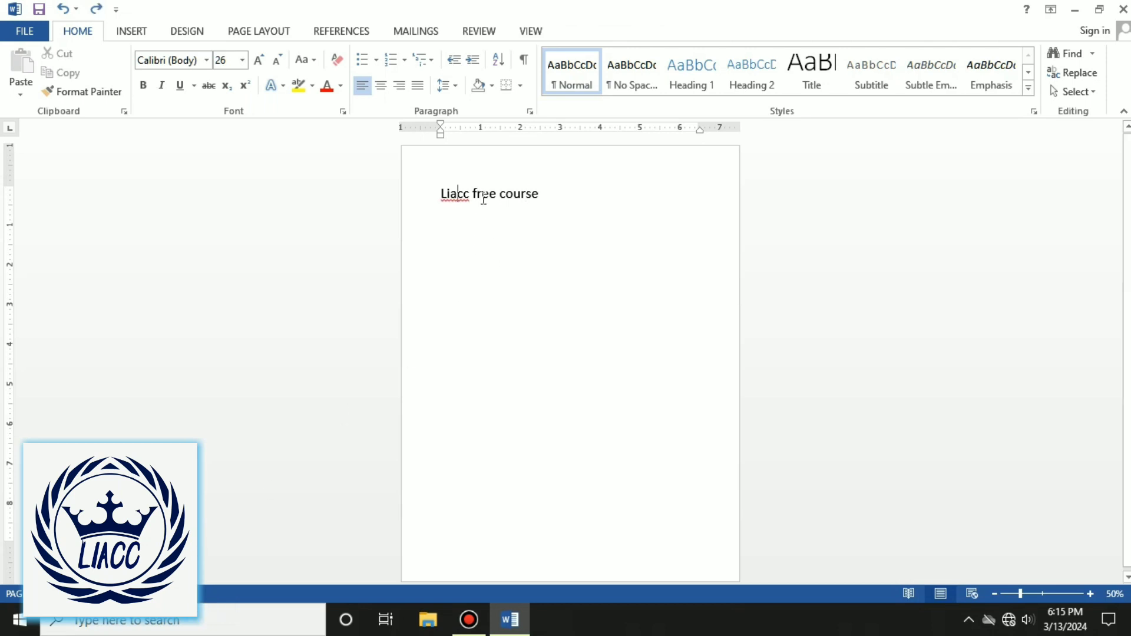
pyautogui.click(497, 223)
# - Start the spelling and grammar check and ignore the flag on 'Liacc'
pyautogui.click(642, 255)
pyautogui.doubleClick(516, 190)
pyautogui.click(487, 322)
pyautogui.click(103, 594)
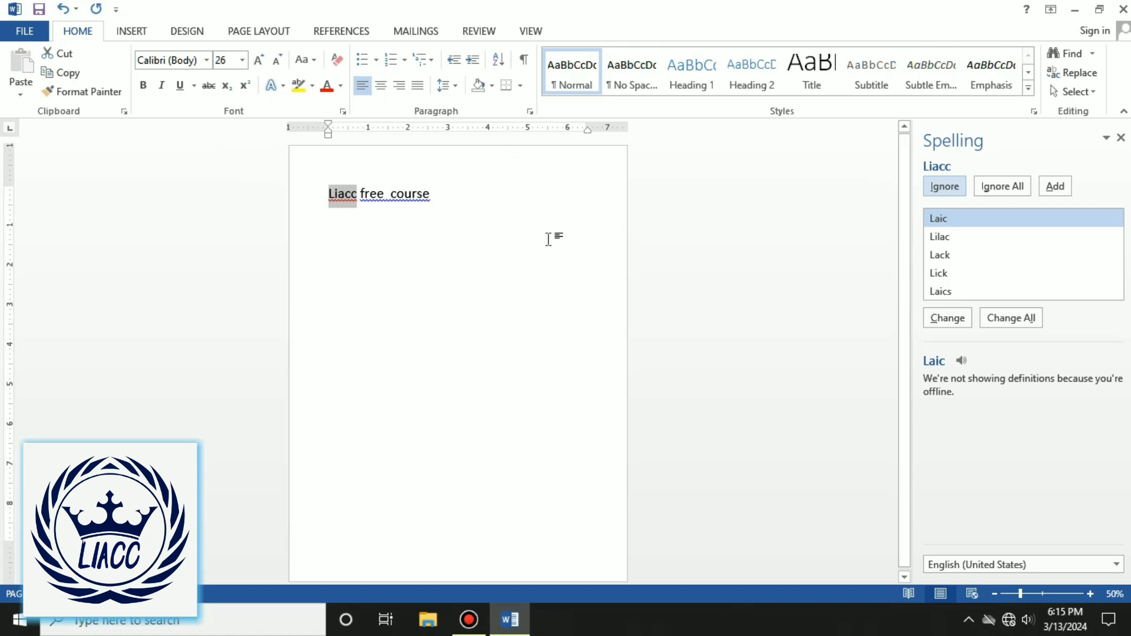
pyautogui.click(383, 189)
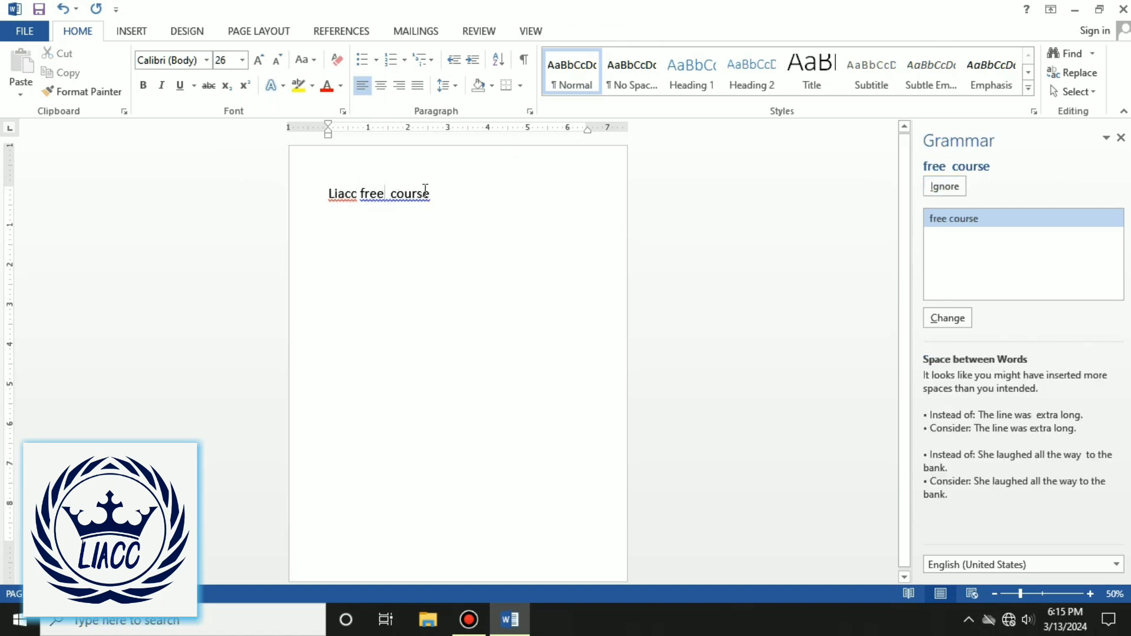
# - Insert the words 'in an' before 'course' so the line reads 'Liacc free in an course'
pyautogui.write('in')
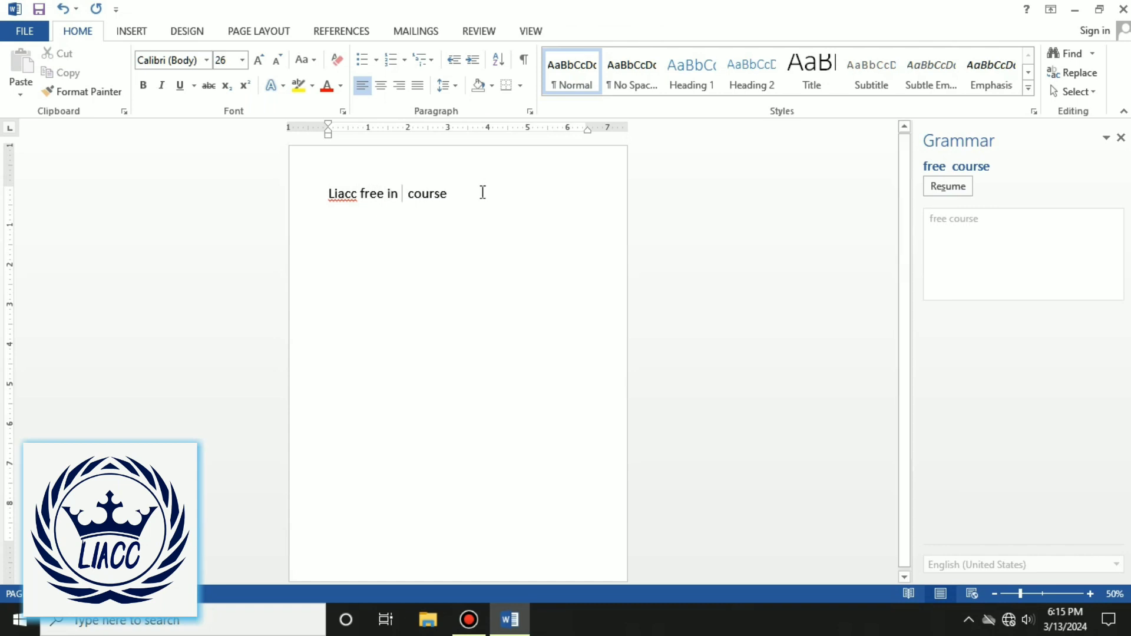
pyautogui.click(421, 211)
pyautogui.doubleClick(399, 189)
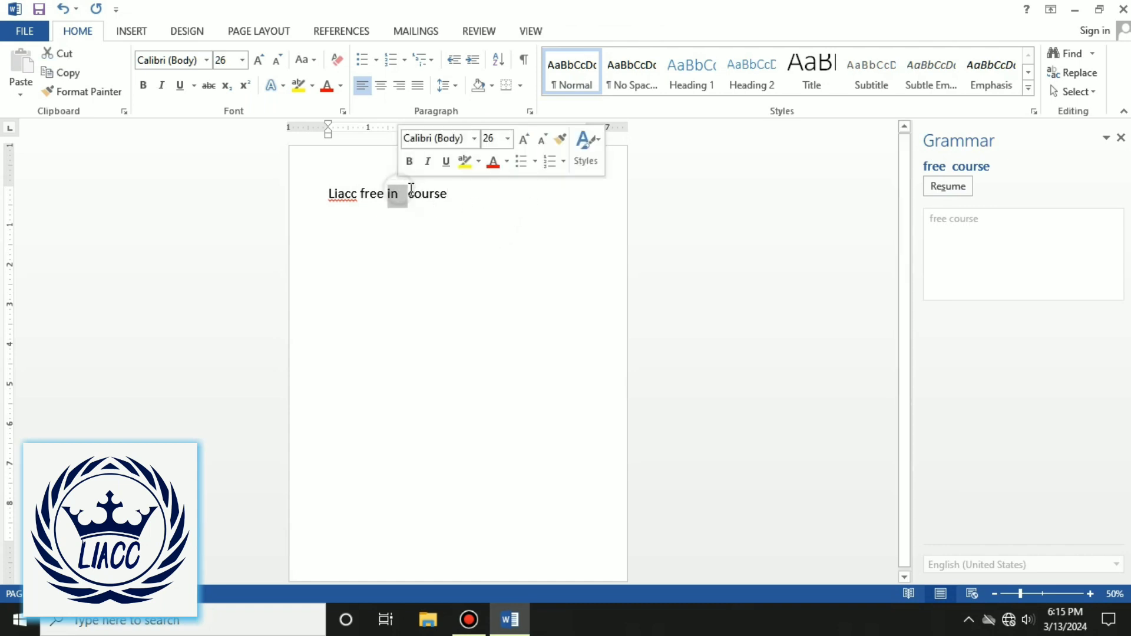
pyautogui.click(399, 193)
pyautogui.write('a ')
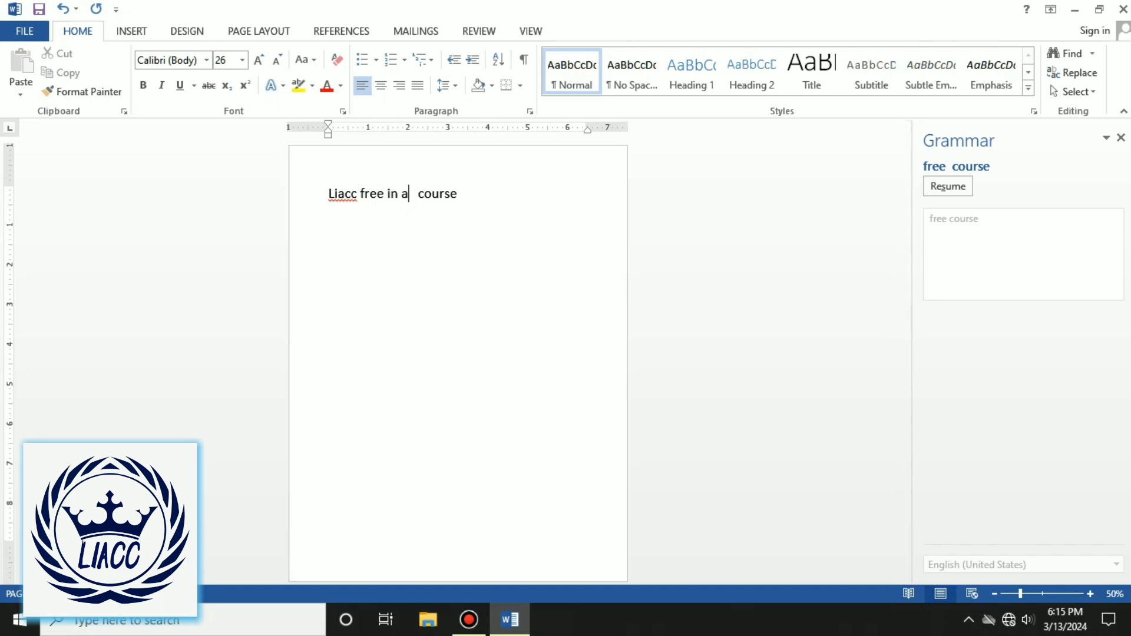
pyautogui.write('n')
pyautogui.press('BackSpace')
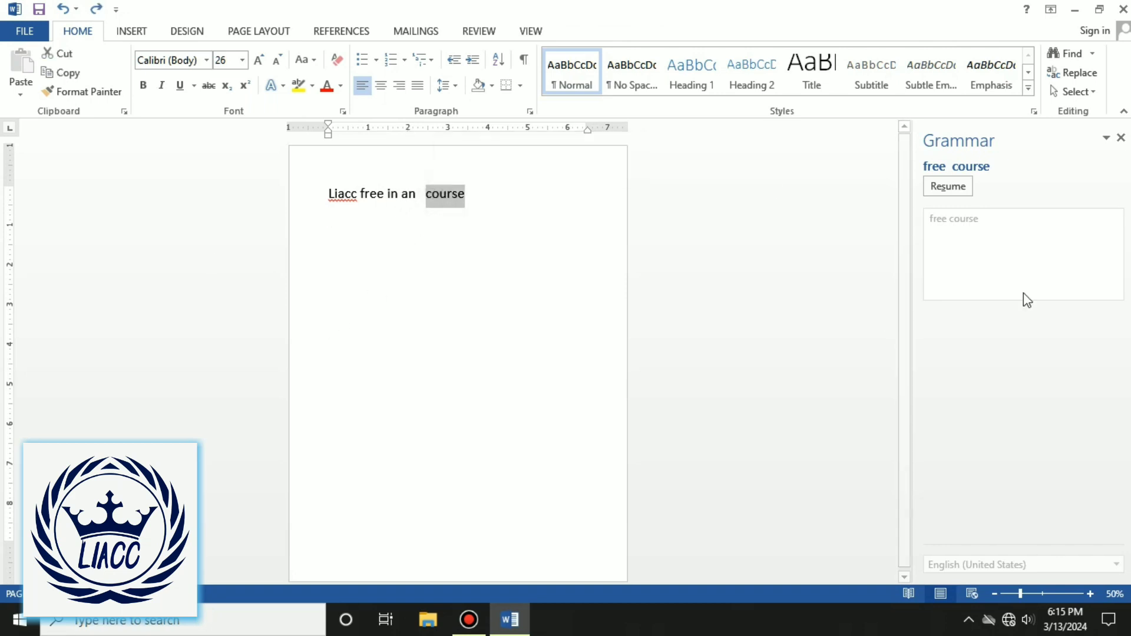
# - Resume the check, choose Ignore All for 'Liacc', and acknowledge the completion message
pyautogui.click(1124, 134)
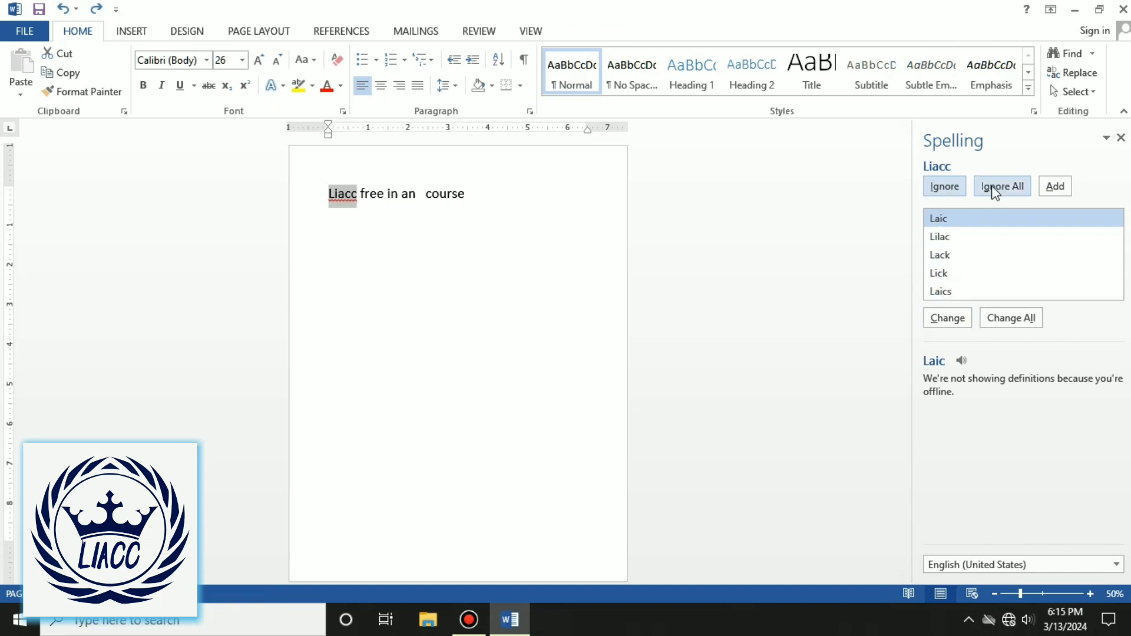
pyautogui.click(946, 189)
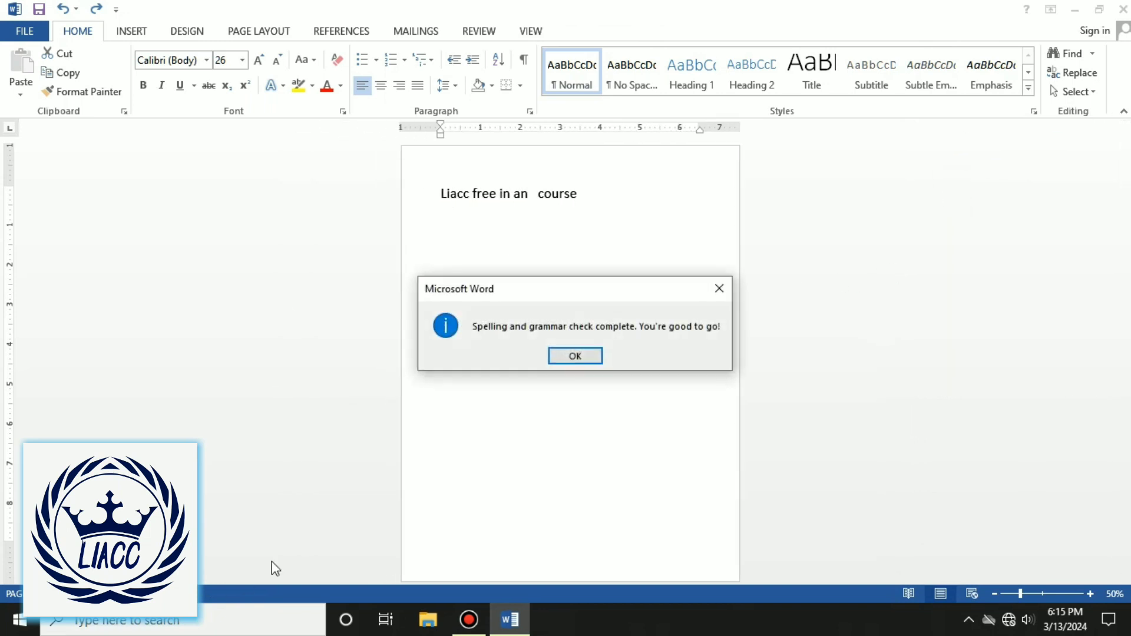
pyautogui.click(570, 355)
pyautogui.press('F7')
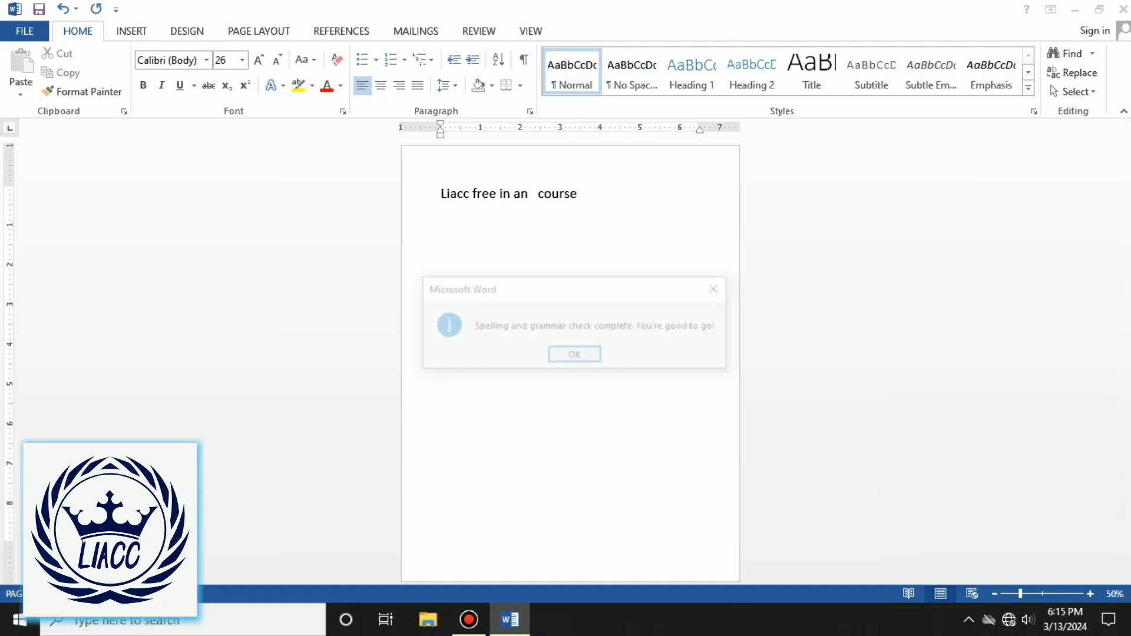
# - Dismiss the completion message, then delete 'an' and 'in' and clear the line's text
pyautogui.click(580, 354)
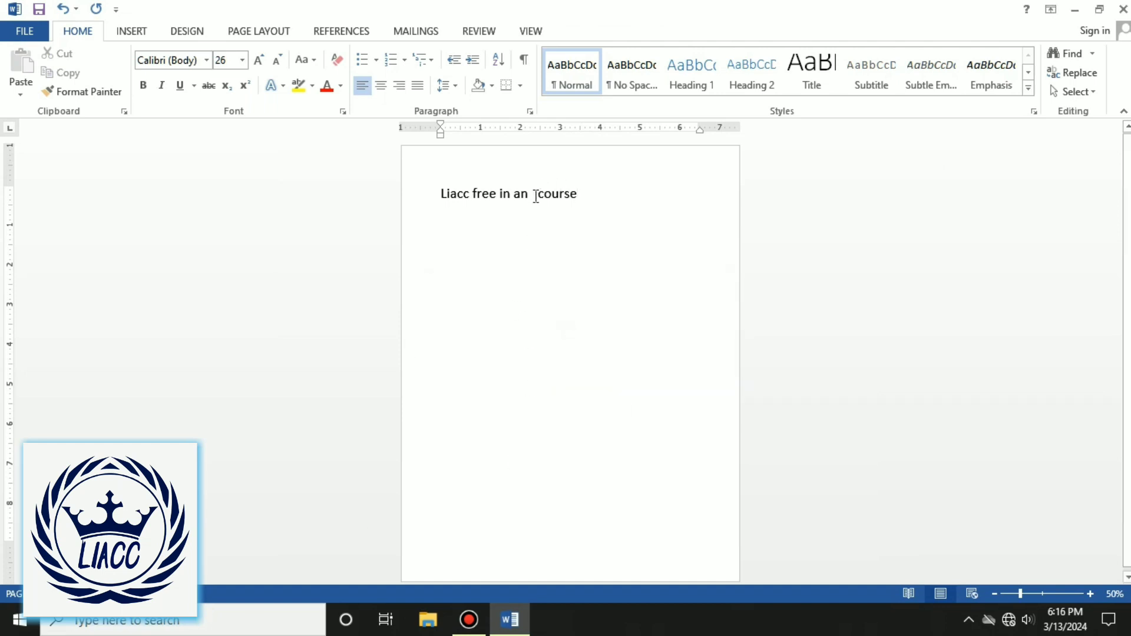
pyautogui.doubleClick(533, 195)
pyautogui.press('Delete')
pyautogui.press('BackSpace')
pyautogui.press('BackSpace')
pyautogui.press('BackSpace')
pyautogui.press('BackSpace')
pyautogui.moveTo(554, 207); pyautogui.dragTo(433, 234)
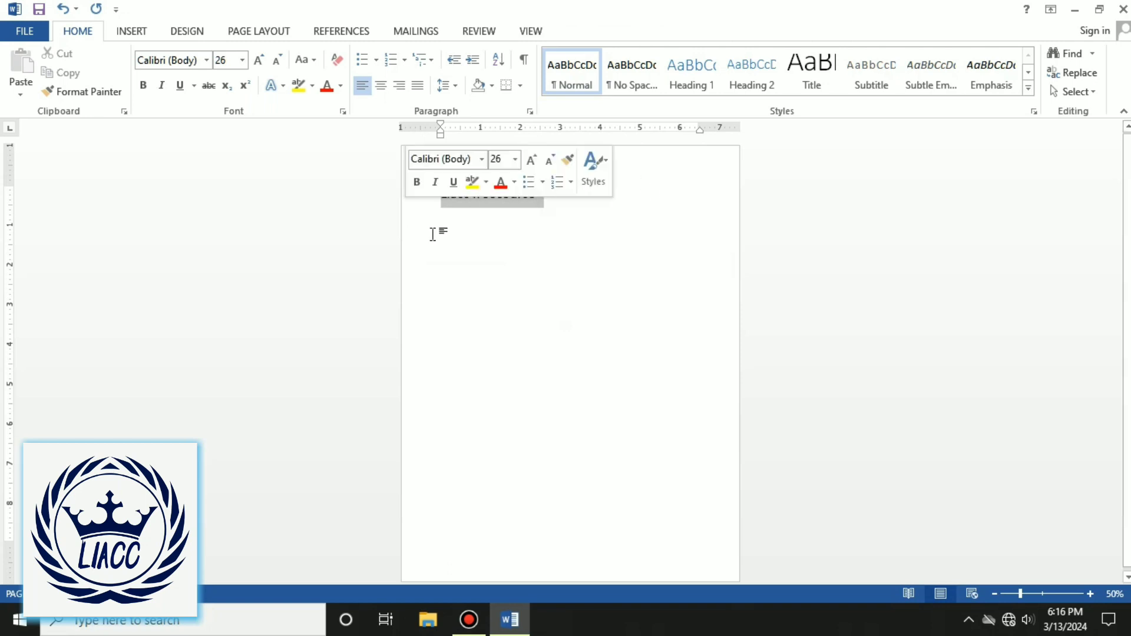
pyautogui.press('BackSpace')
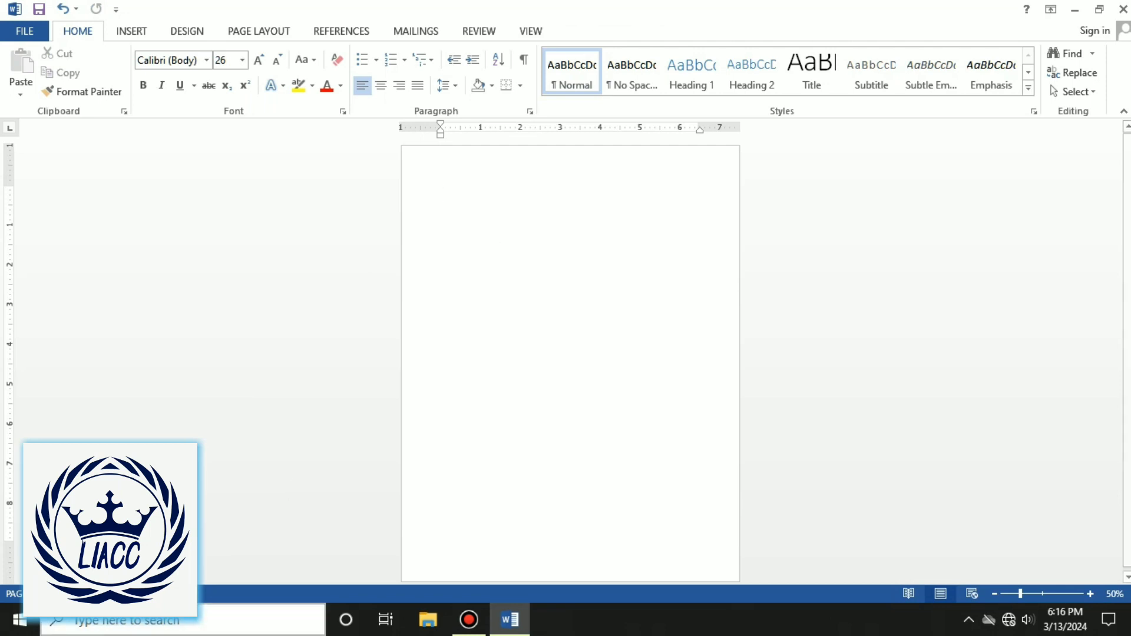
pyautogui.click(909, 595)
pyautogui.click(972, 595)
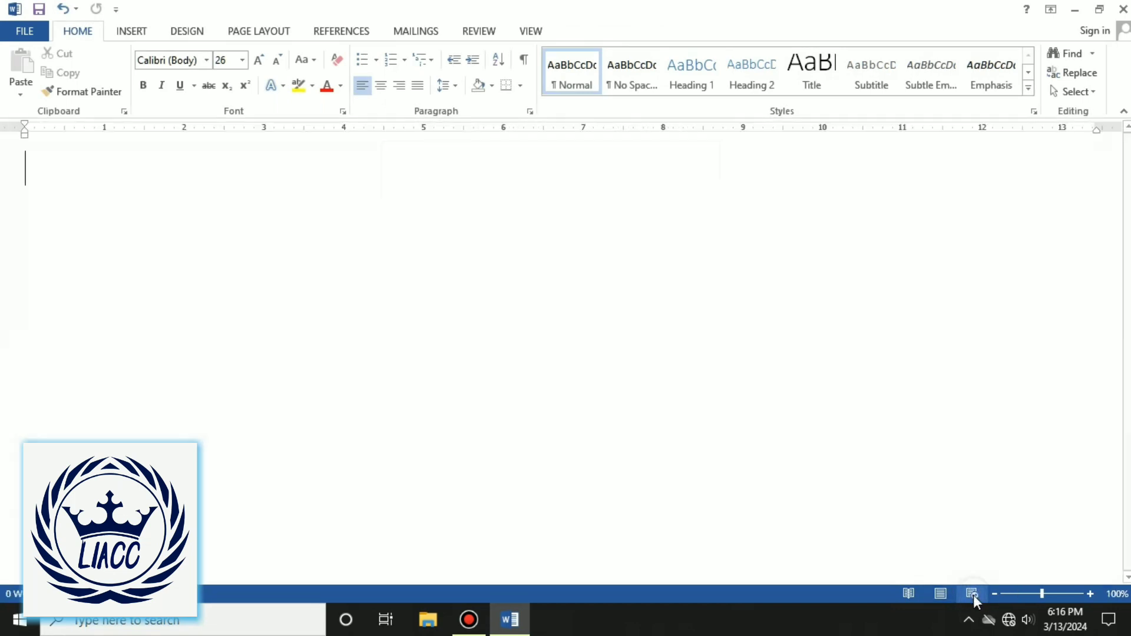
pyautogui.click(950, 594)
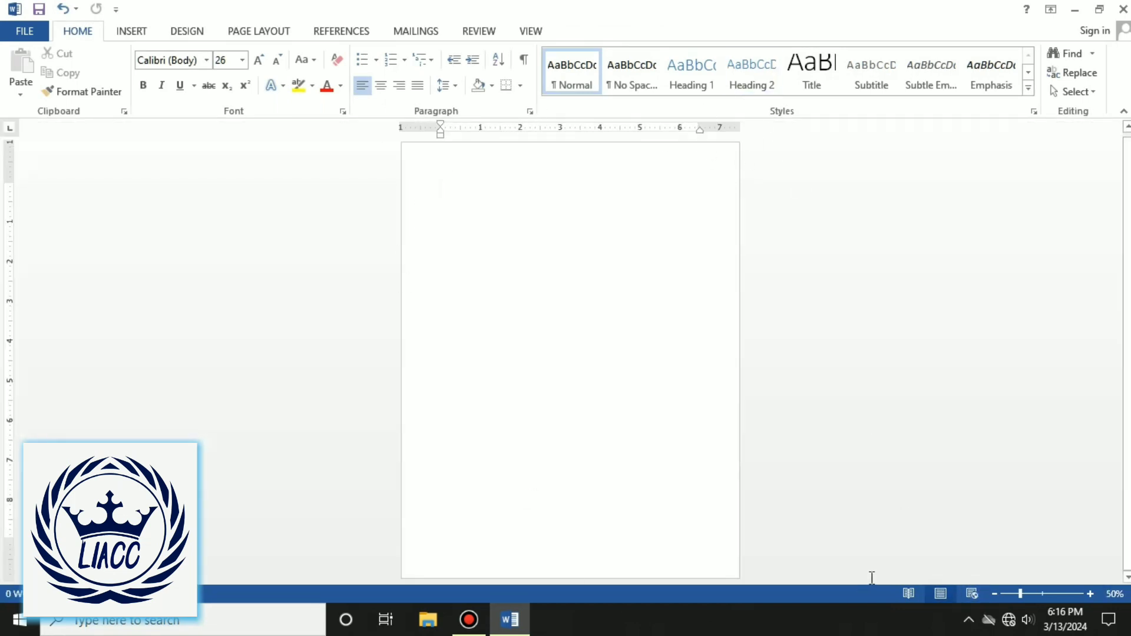
pyautogui.click(909, 592)
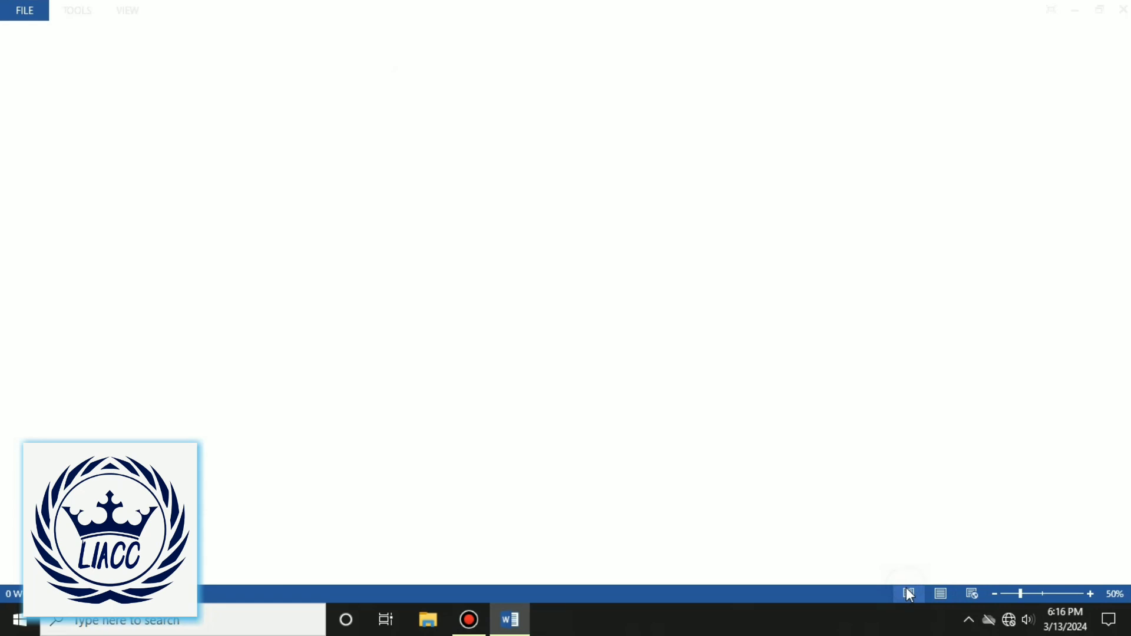
pyautogui.click(975, 594)
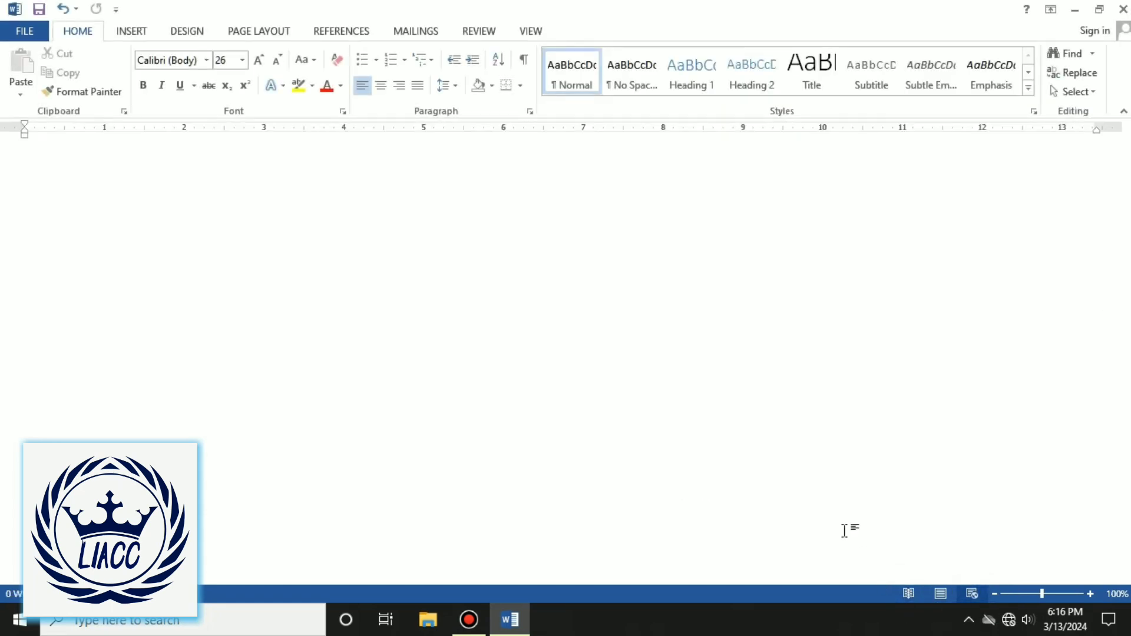
pyautogui.click(909, 594)
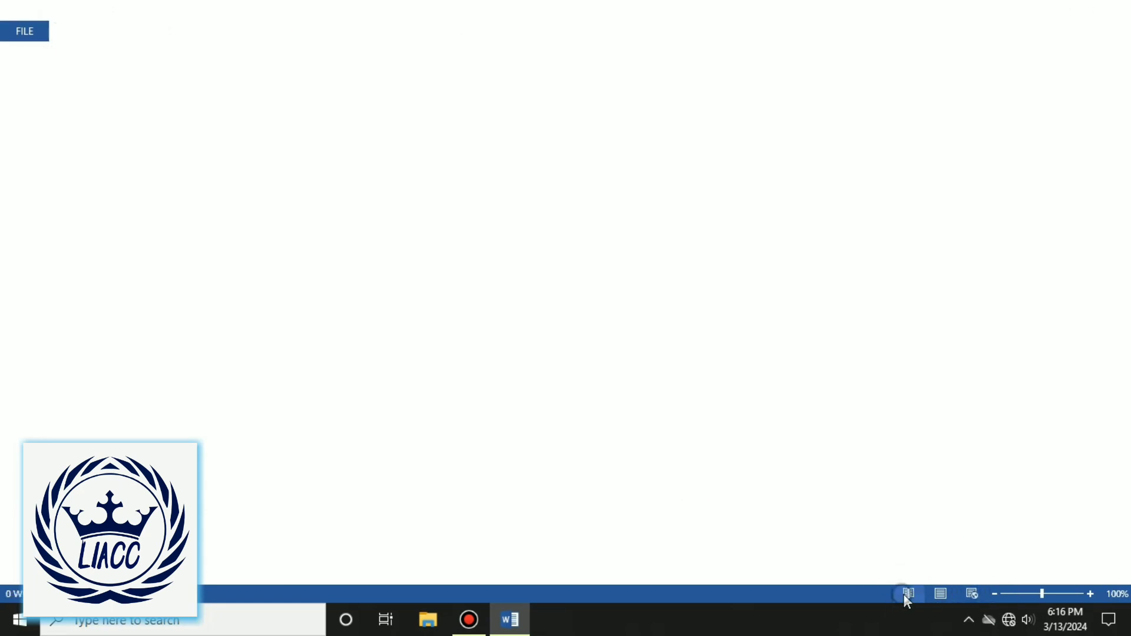
pyautogui.click(941, 594)
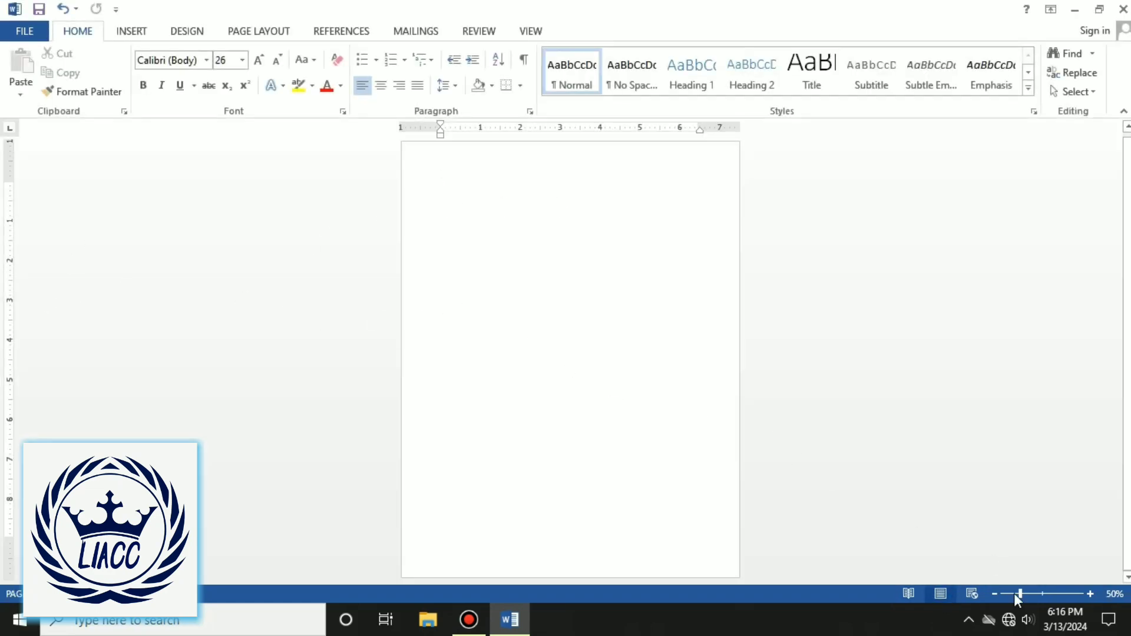
pyautogui.click(1031, 595)
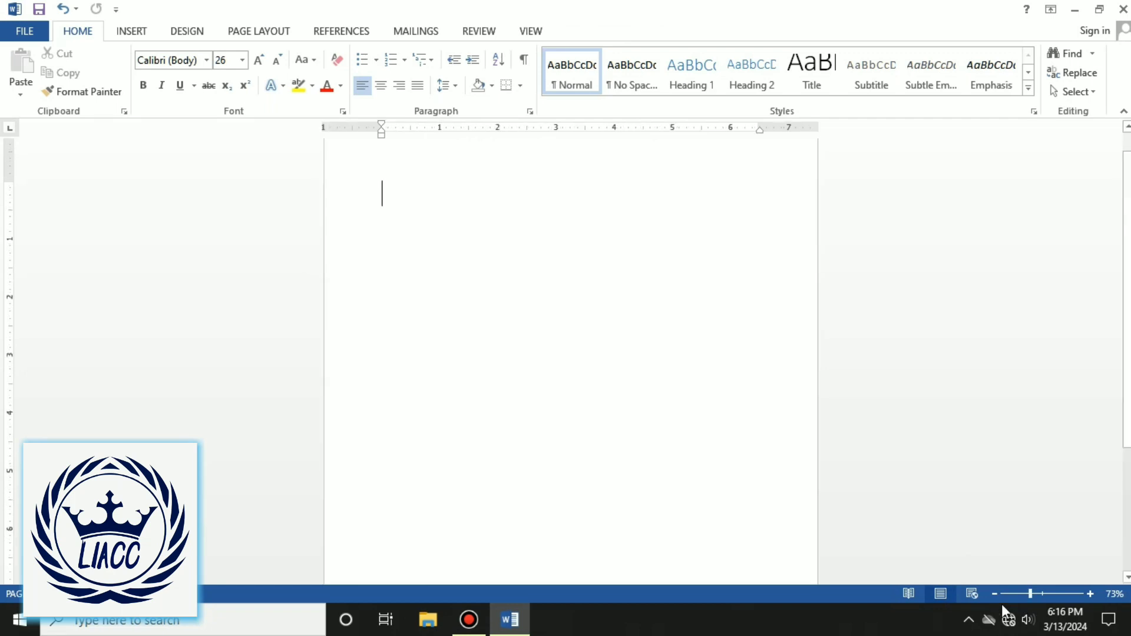
pyautogui.moveTo(1032, 596); pyautogui.dragTo(1021, 594)
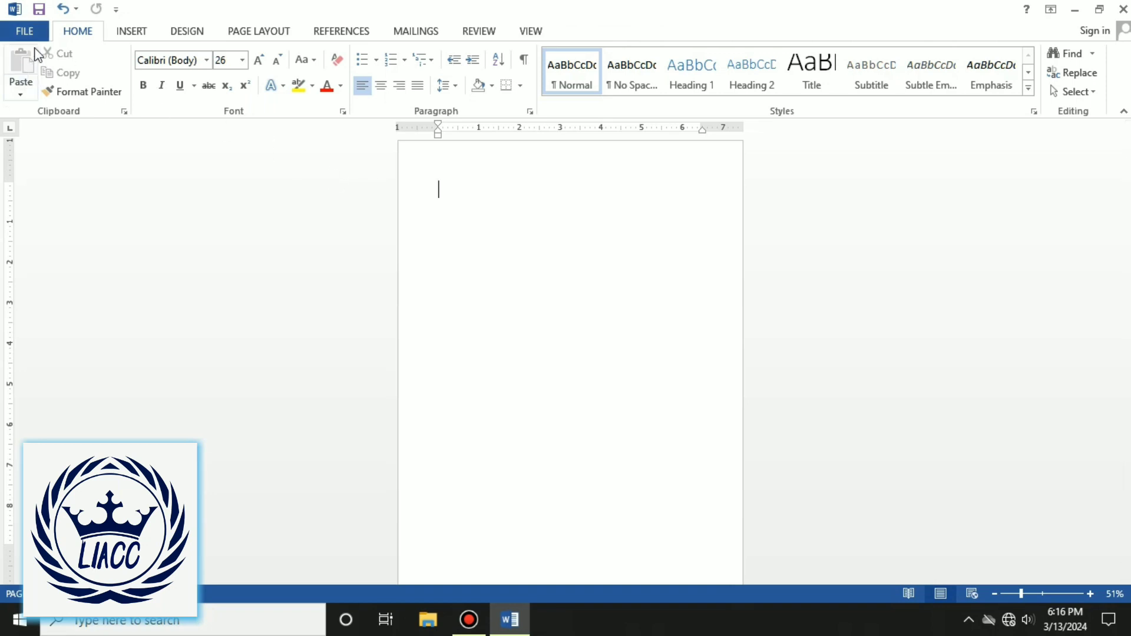
# - Look through the File view's Info, New and Open pages, ending on Save As with Computer
pyautogui.click(42, 33)
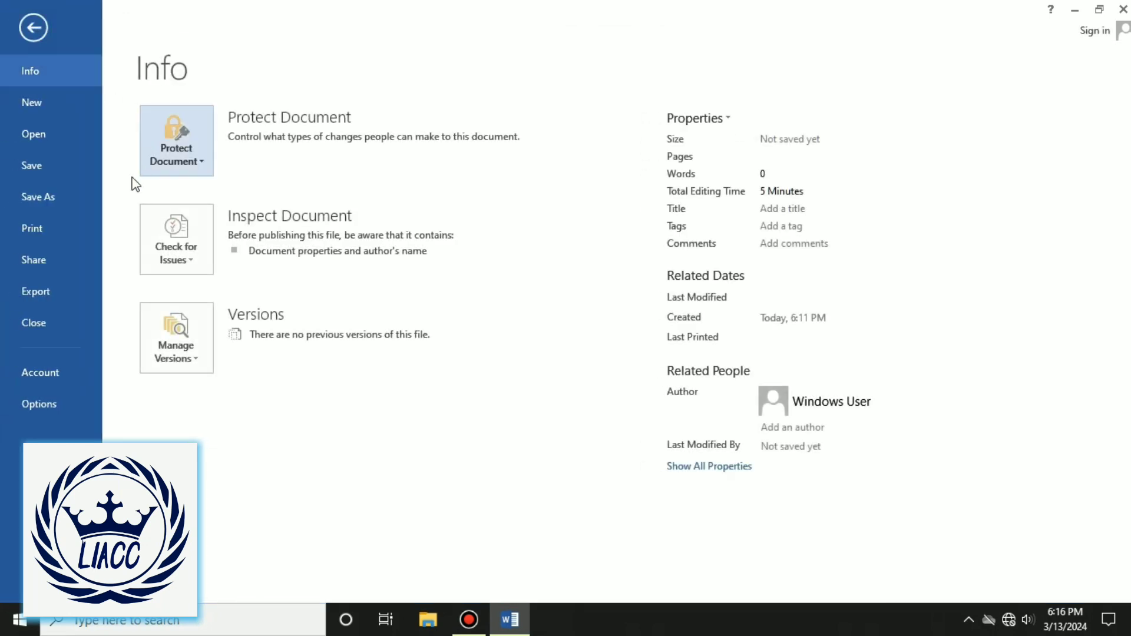
pyautogui.click(12, 24)
pyautogui.click(28, 30)
pyautogui.click(28, 93)
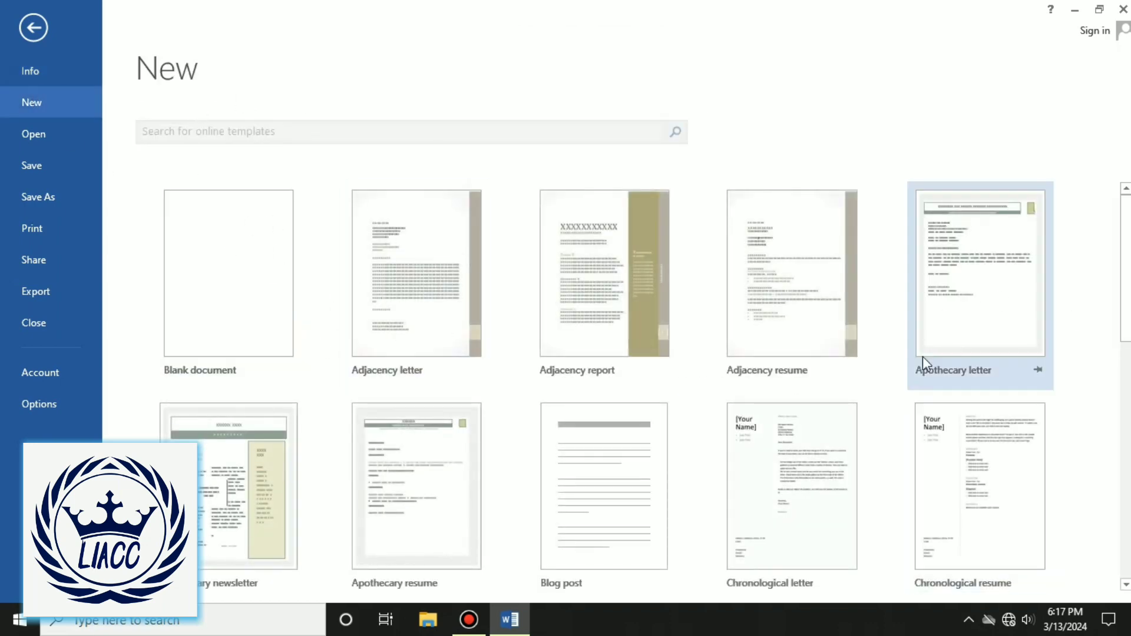
pyautogui.click(67, 131)
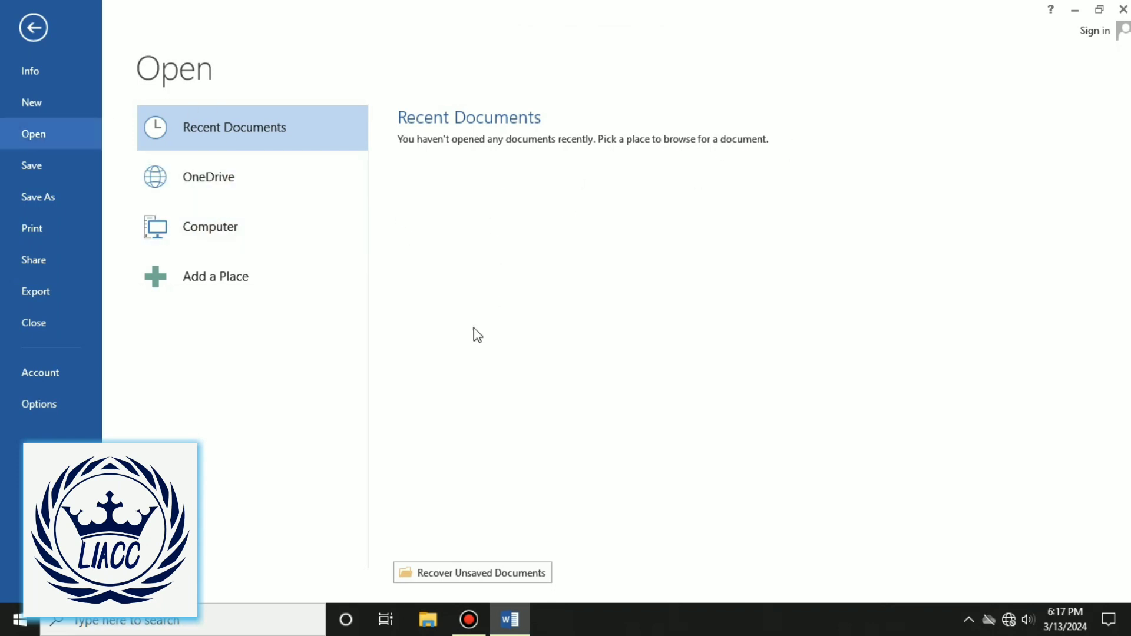
pyautogui.click(59, 196)
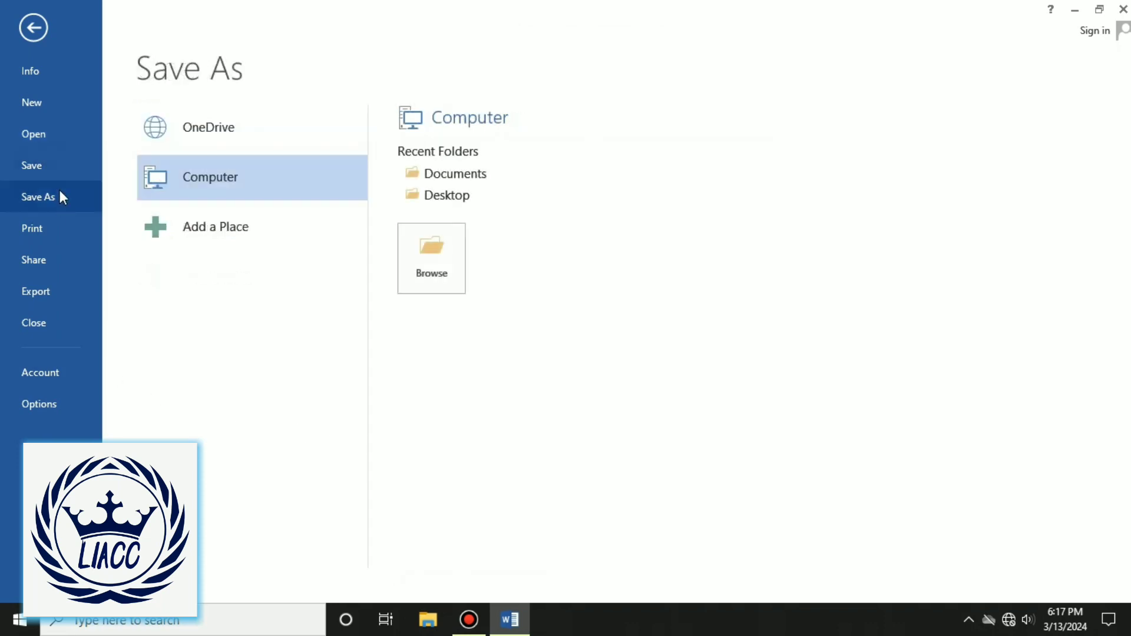
pyautogui.click(60, 171)
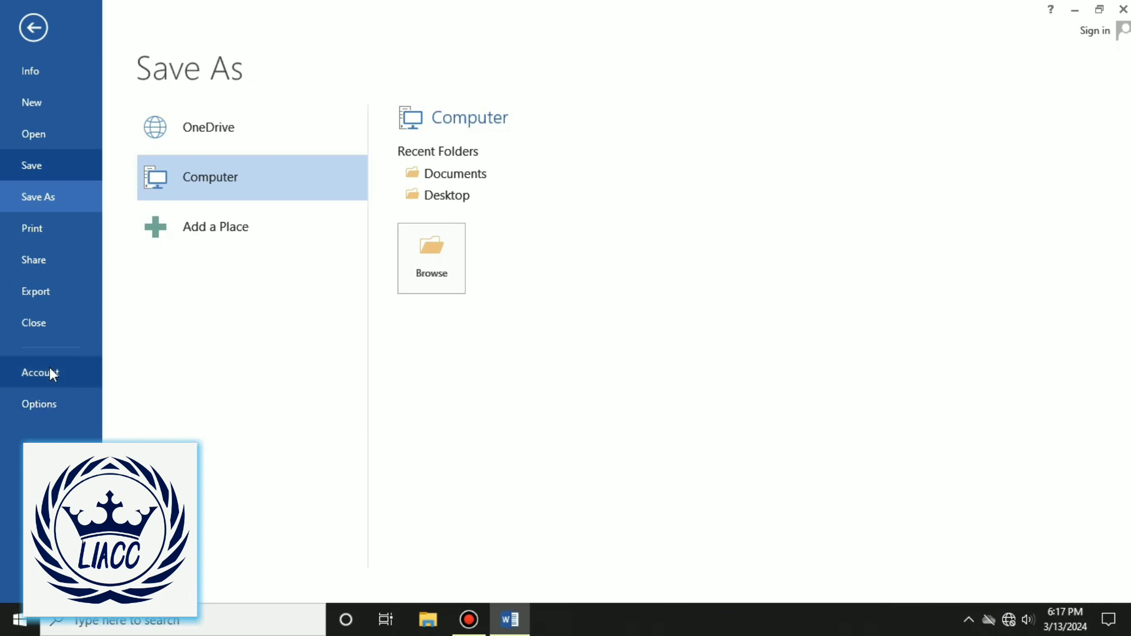
# - Review the Export, Change File Type and Share pages in the File view
pyautogui.click(46, 300)
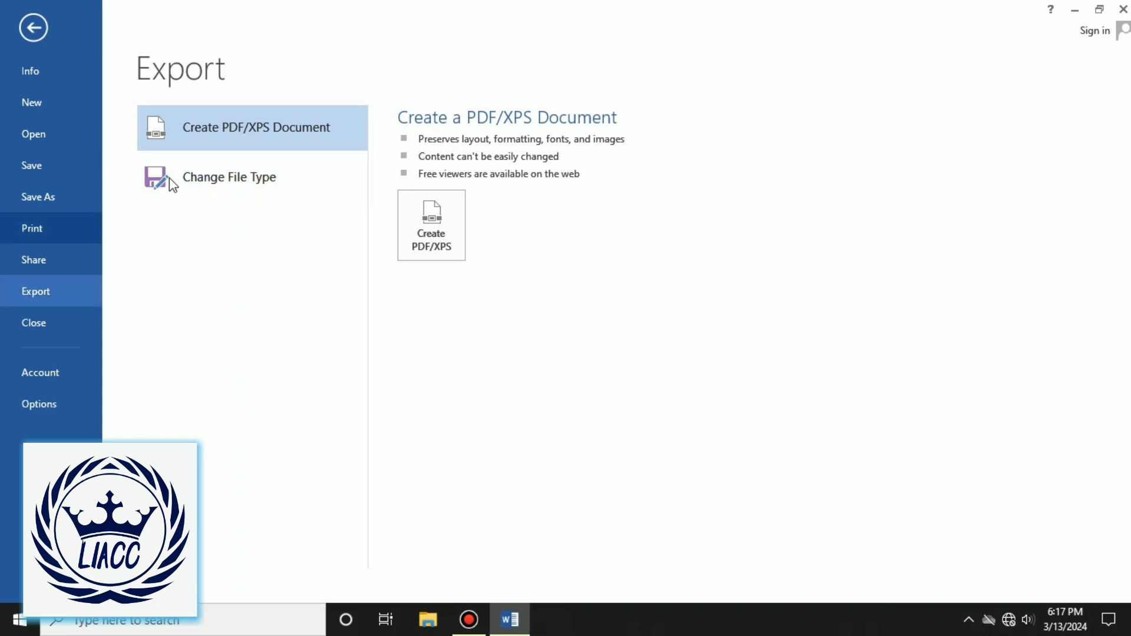
pyautogui.click(206, 176)
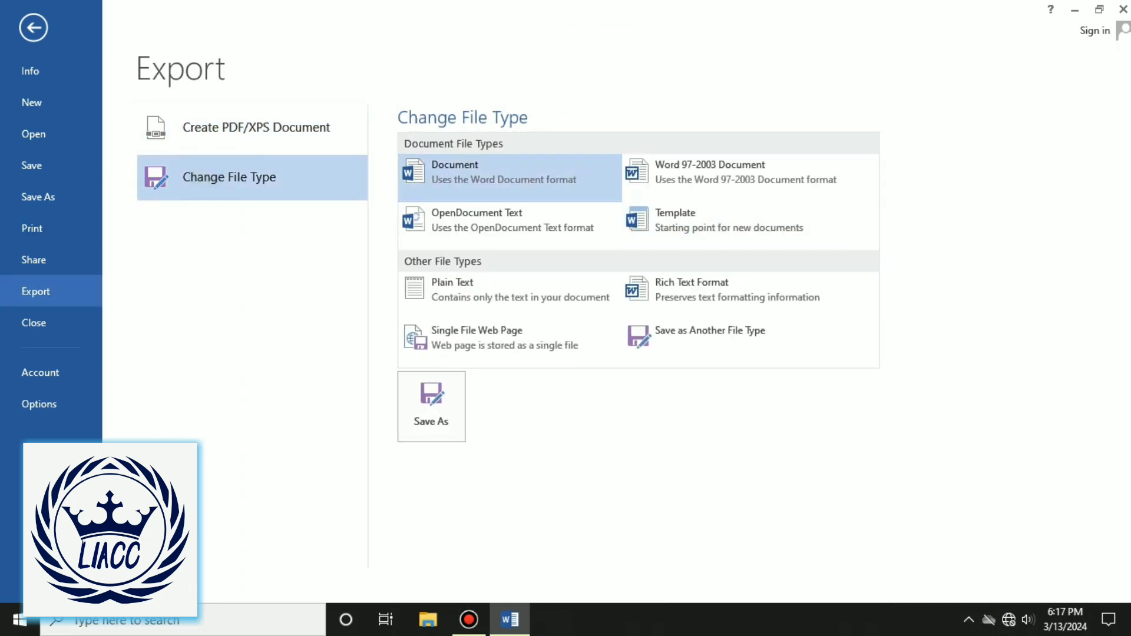
pyautogui.click(12, 270)
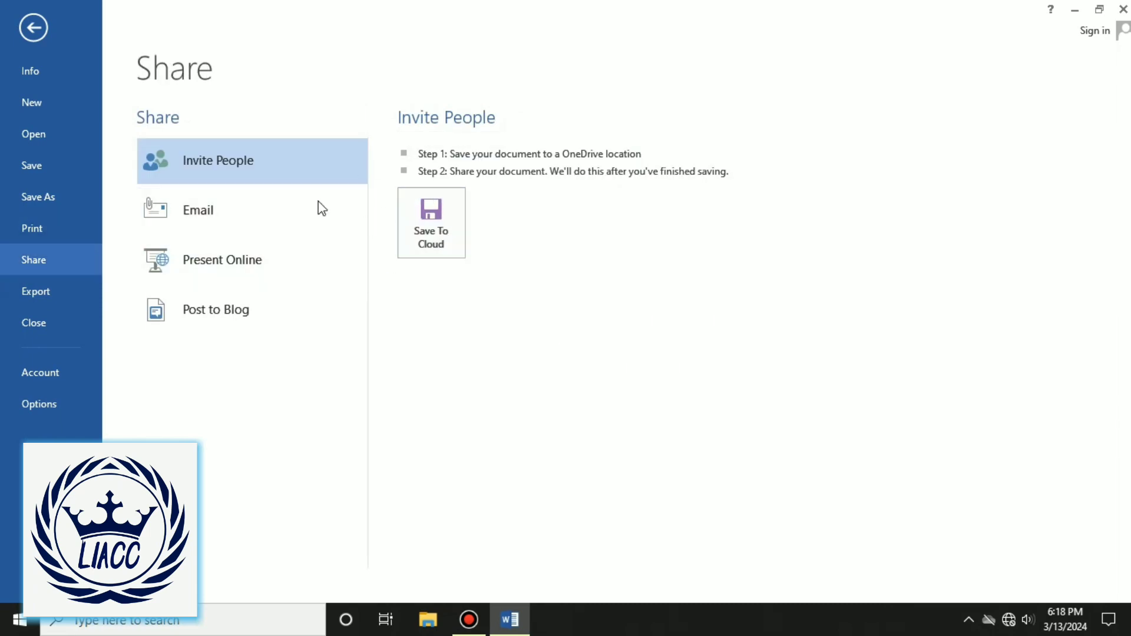
# - Check the Print settings and page-range choices, revisit Save As, then return to the document
pyautogui.click(49, 227)
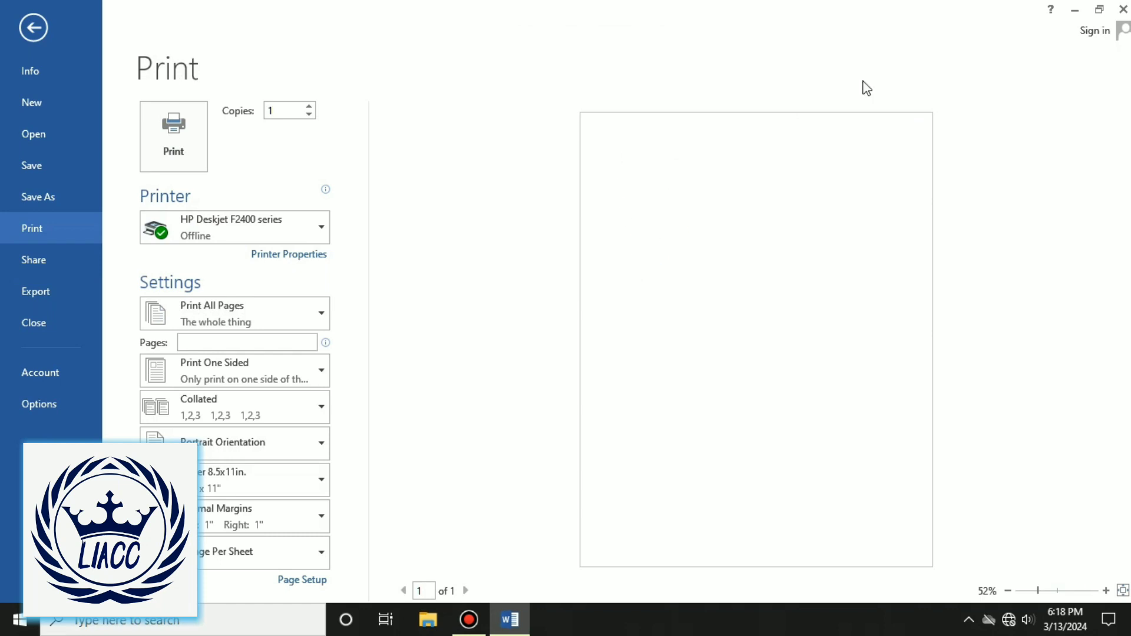
pyautogui.click(177, 310)
pyautogui.click(180, 309)
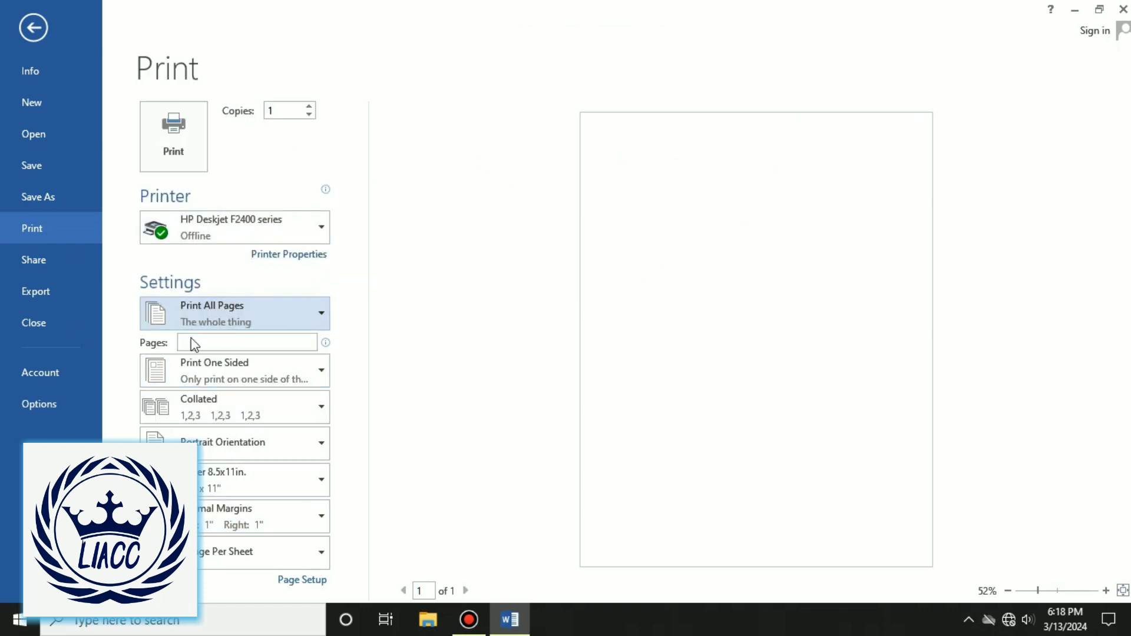
pyautogui.click(30, 199)
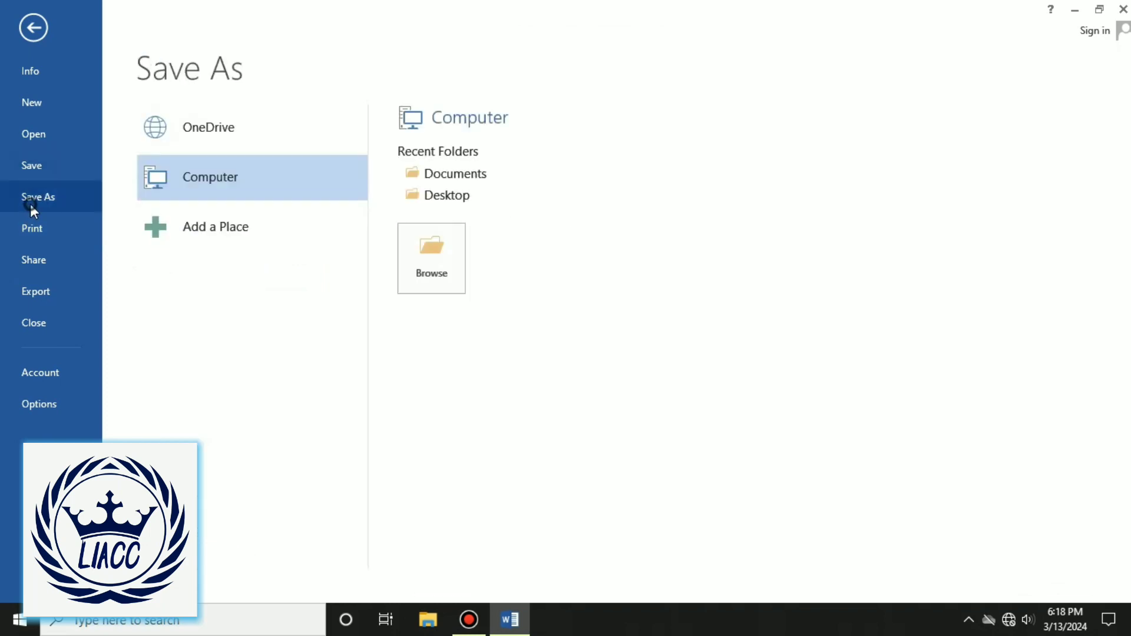
pyautogui.click(29, 172)
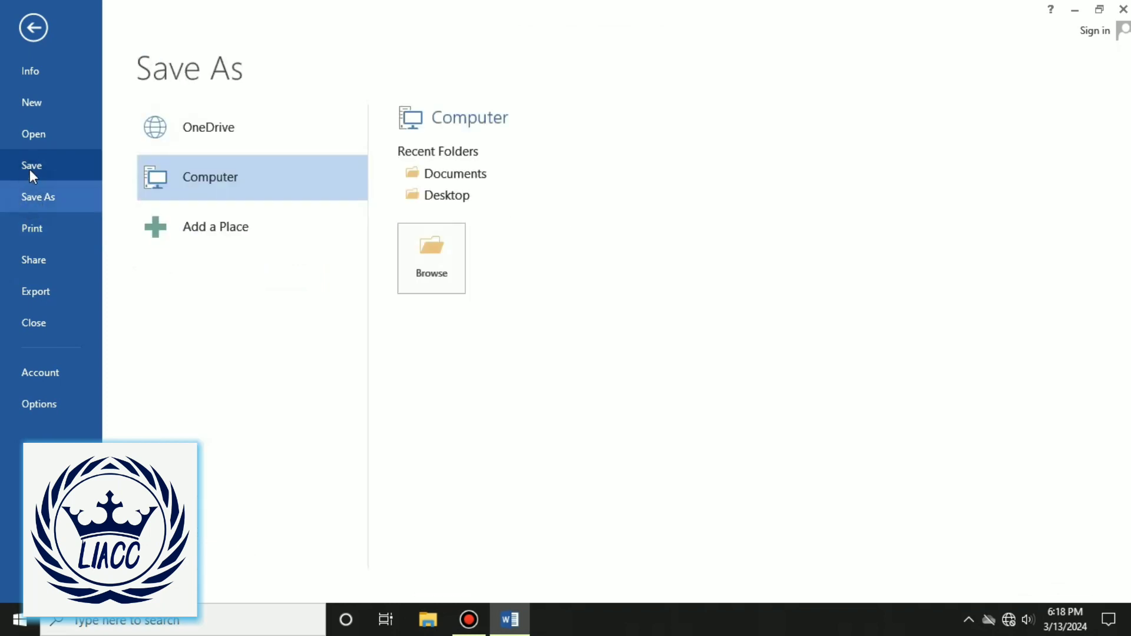
pyautogui.click(33, 27)
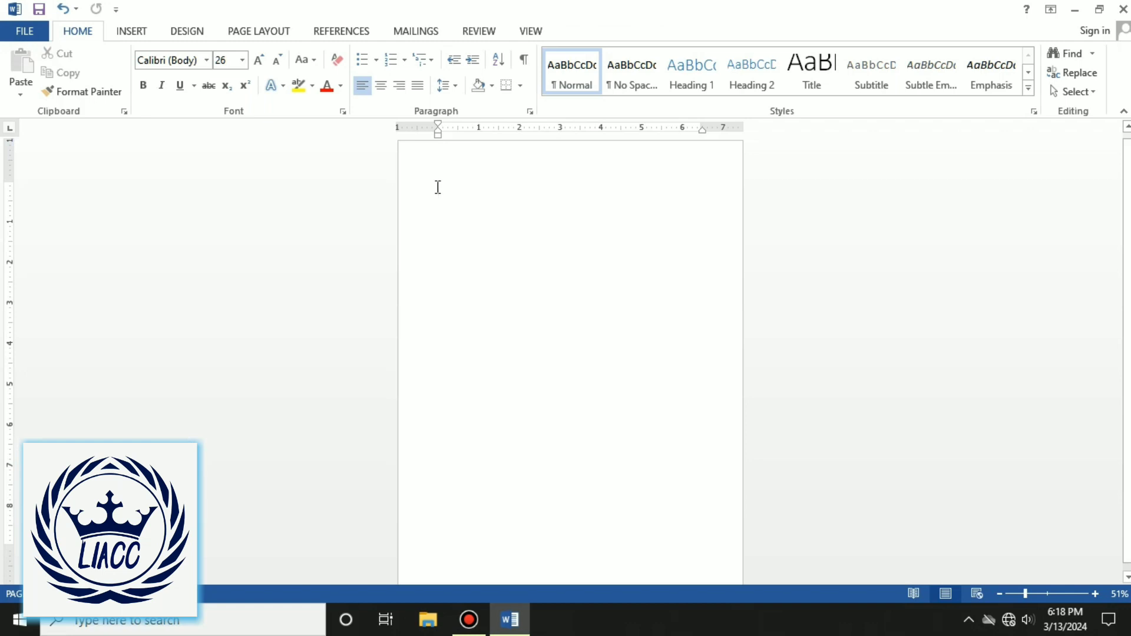
# - Write the lines 'Save -> Ctrl S' and 'Save As-> F12', adding the arrows
pyautogui.write('Save a')
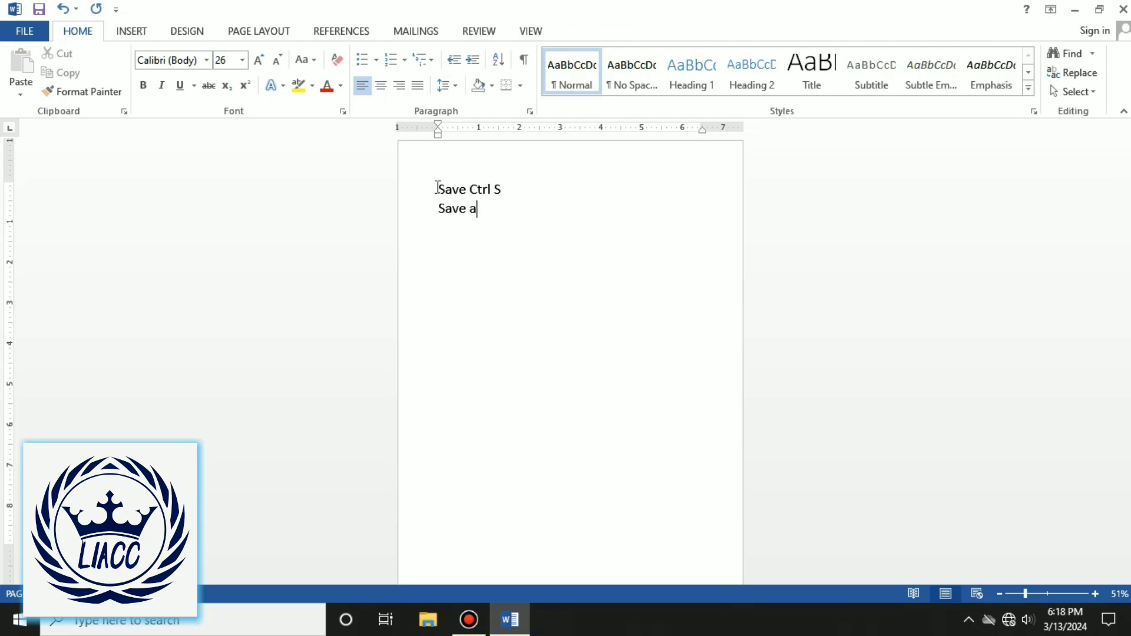
pyautogui.press('BackSpace')
pyautogui.write('As ')
pyautogui.write('F12')
pyautogui.click(471, 190)
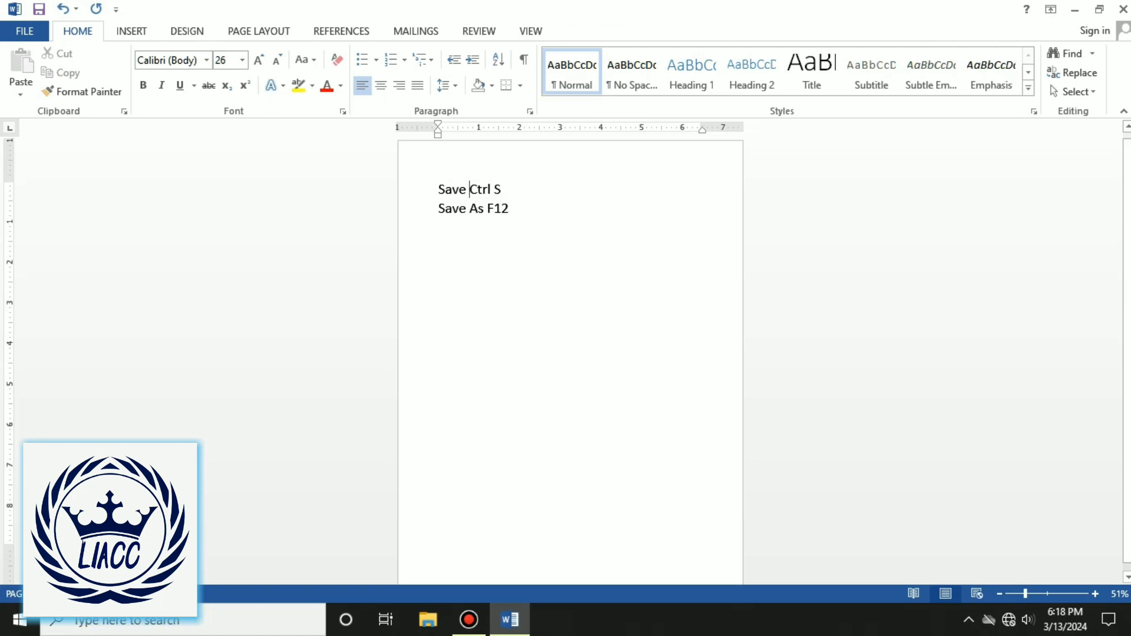
pyautogui.write('->')
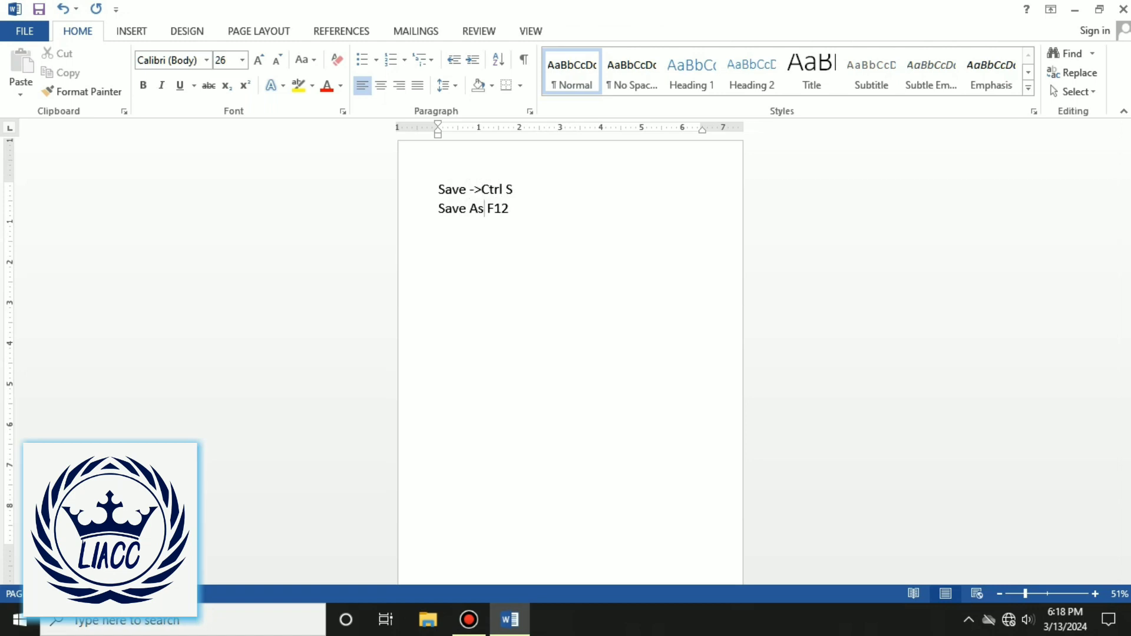
pyautogui.press('Down')
pyautogui.write('-')
pyautogui.write('>')
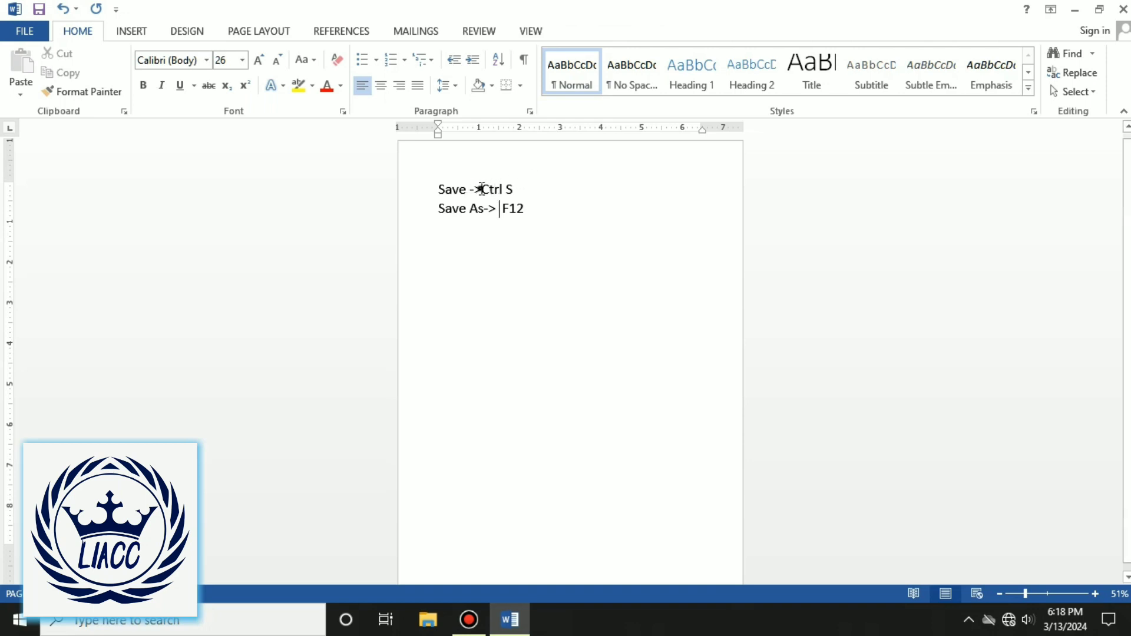
pyautogui.click(482, 189)
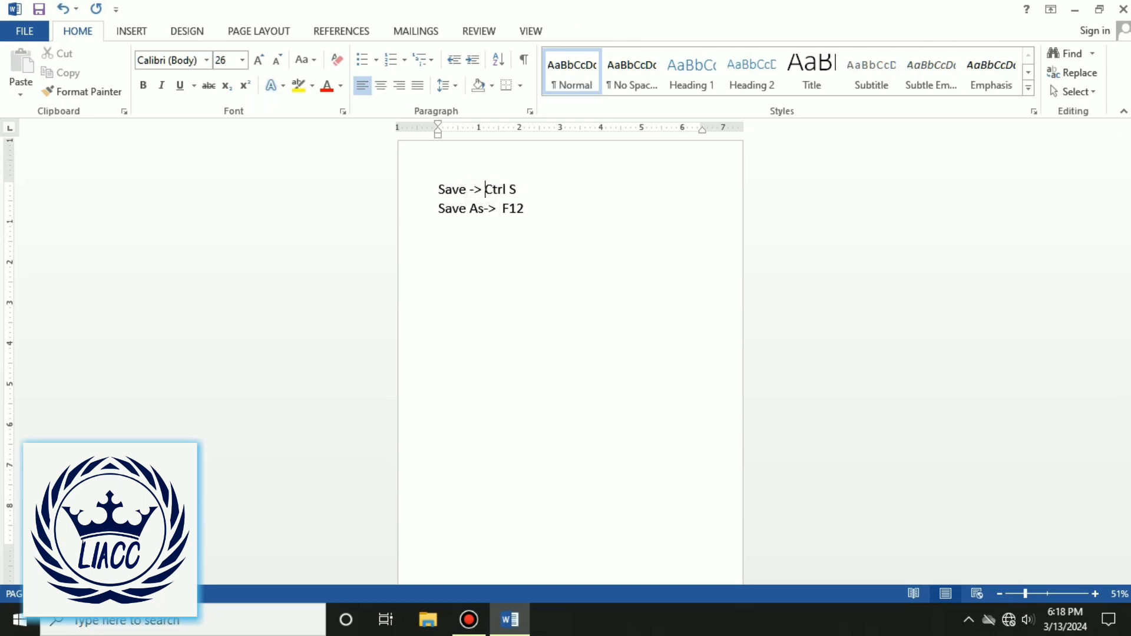
# - Save the document to Computer as 'save 1' on the Desktop
pyautogui.hotkey('ctrl', 's')
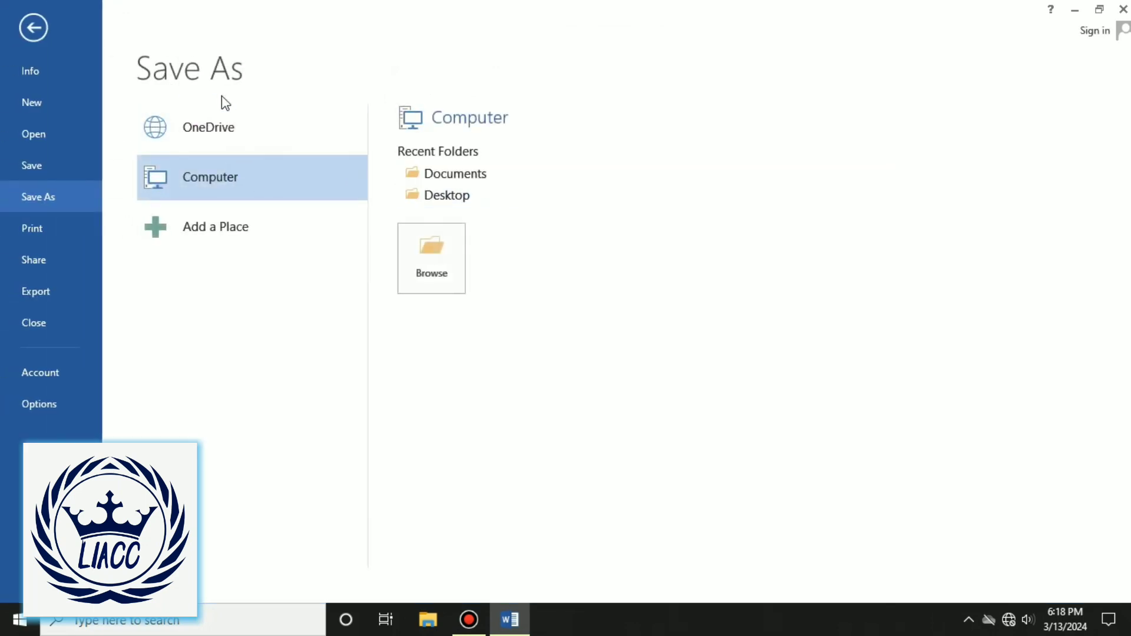
pyautogui.click(33, 28)
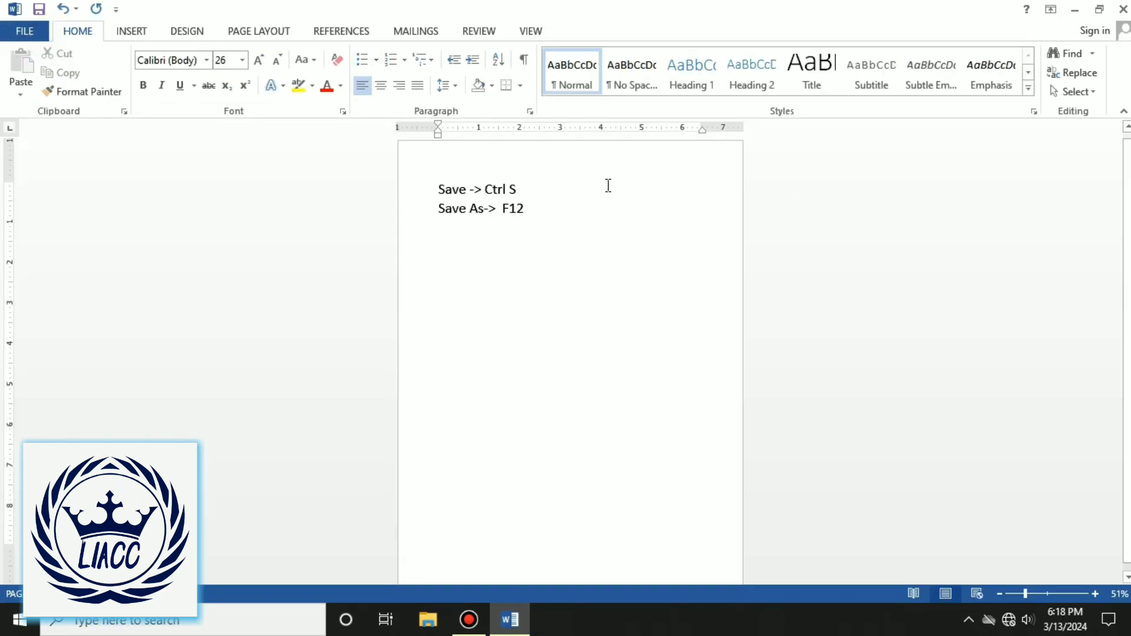
pyautogui.hotkey('ctrl', 's')
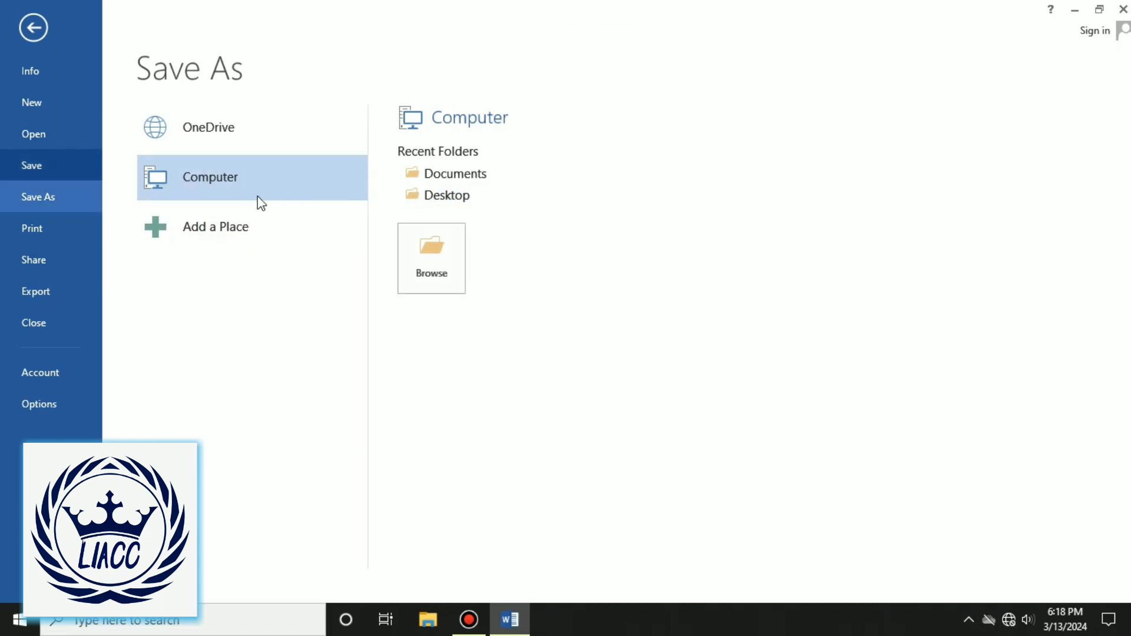
pyautogui.click(225, 188)
pyautogui.click(224, 188)
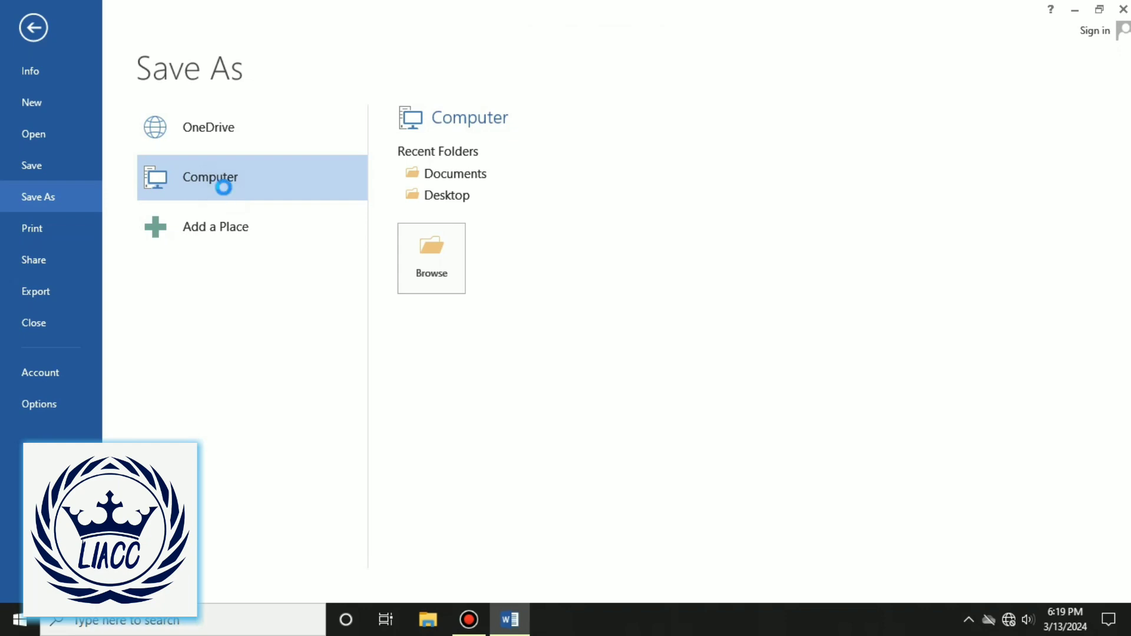
pyautogui.scroll(3, 79, 195)
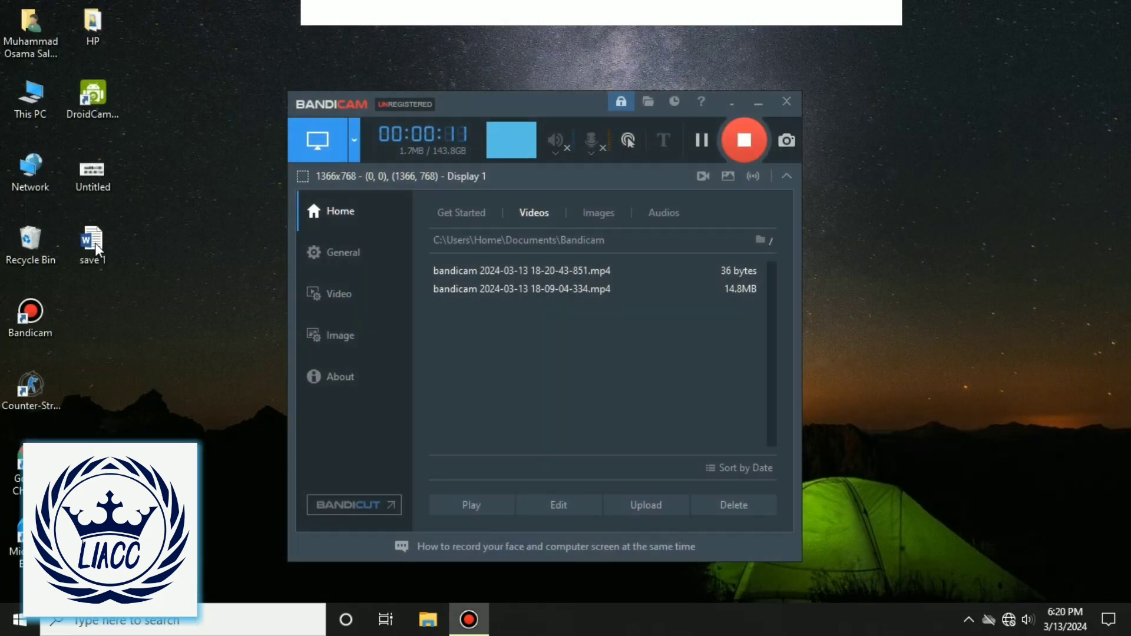
pyautogui.moveTo(159, 194); pyautogui.dragTo(93, 298)
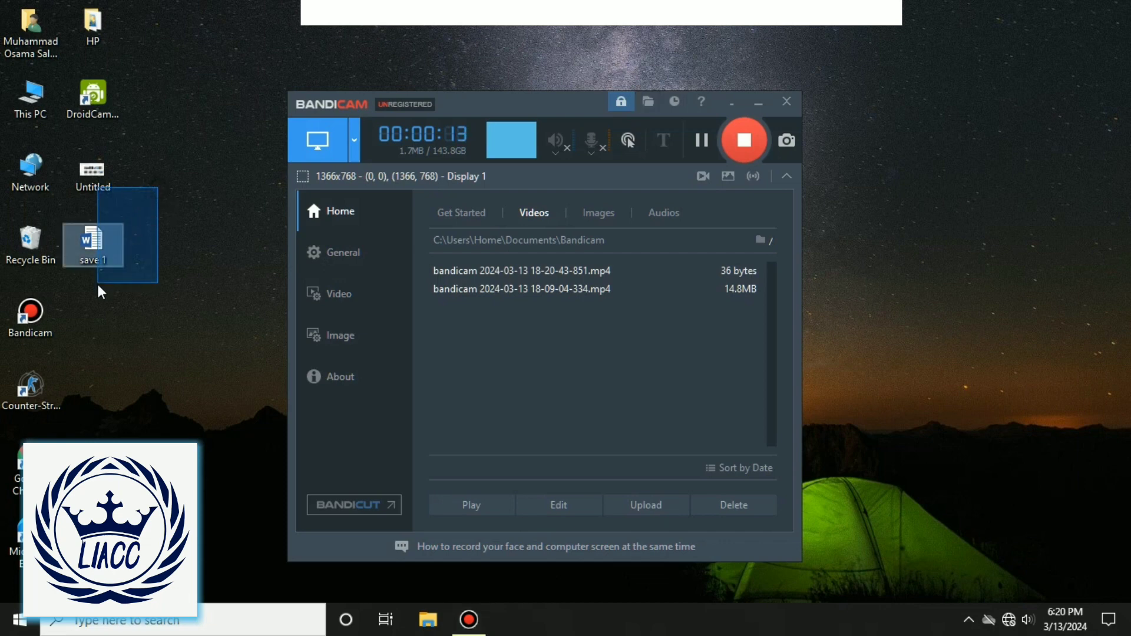
# - Open 'save 1' from the desktop and put the caret after the 'save1 file' line
pyautogui.doubleClick(88, 260)
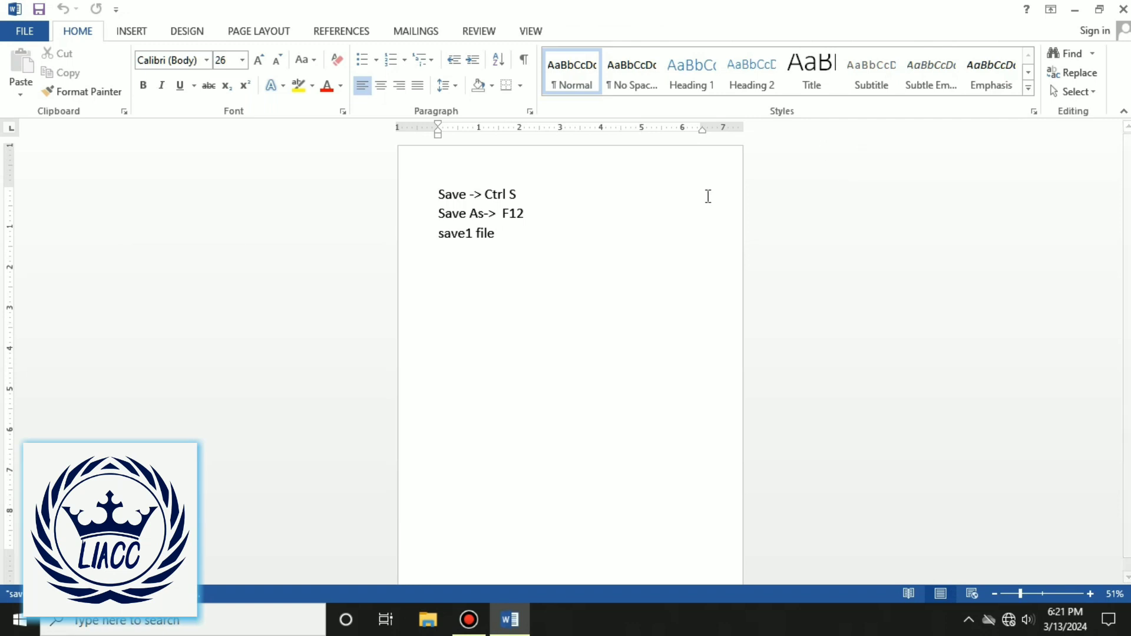
pyautogui.tripleClick(510, 235)
pyautogui.click(585, 232)
pyautogui.click(517, 233)
pyautogui.click(399, 237)
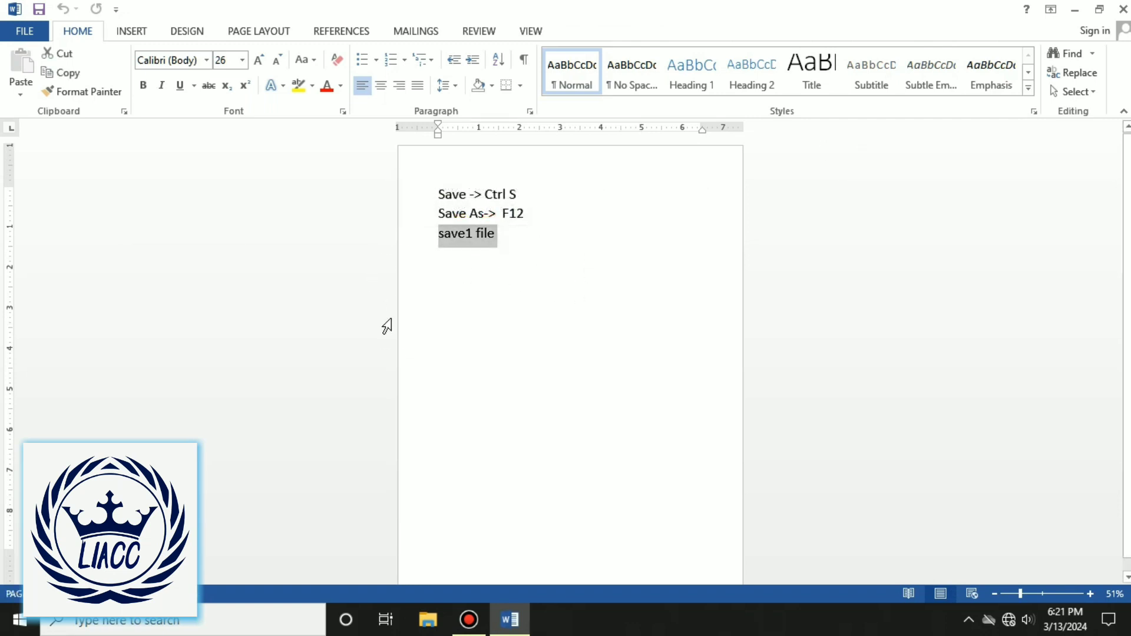
pyautogui.click(517, 235)
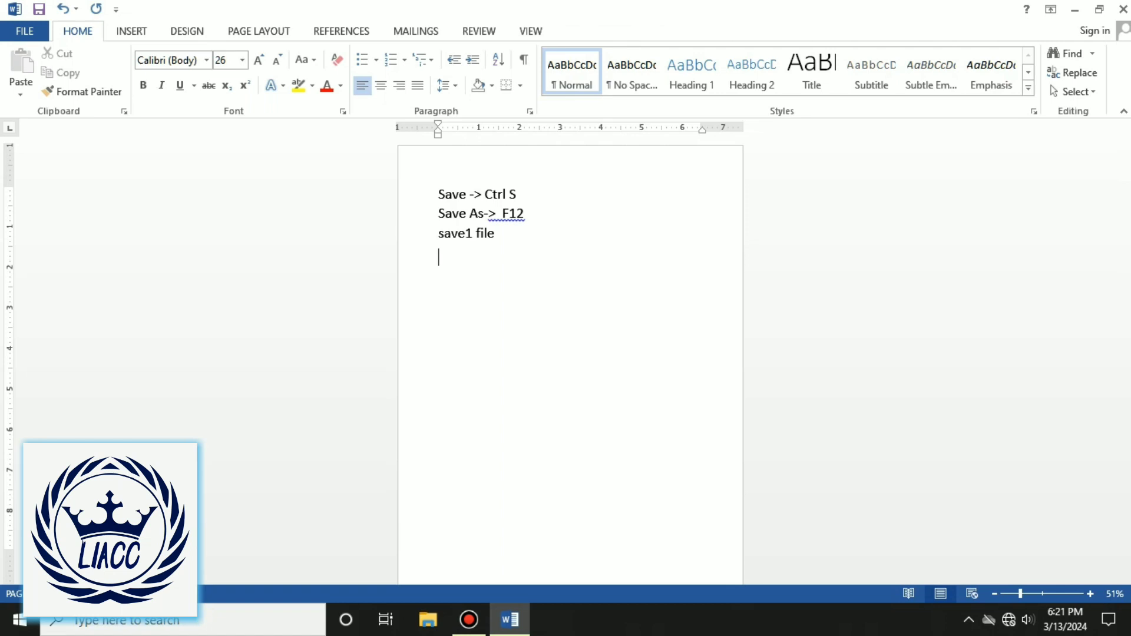
# - Add the line 'Liacc free course', then close Word and reopen 'save 1'
pyautogui.write('Liac')
pyautogui.write('Liacc fe')
pyautogui.press('BackSpace')
pyautogui.write('ree coue')
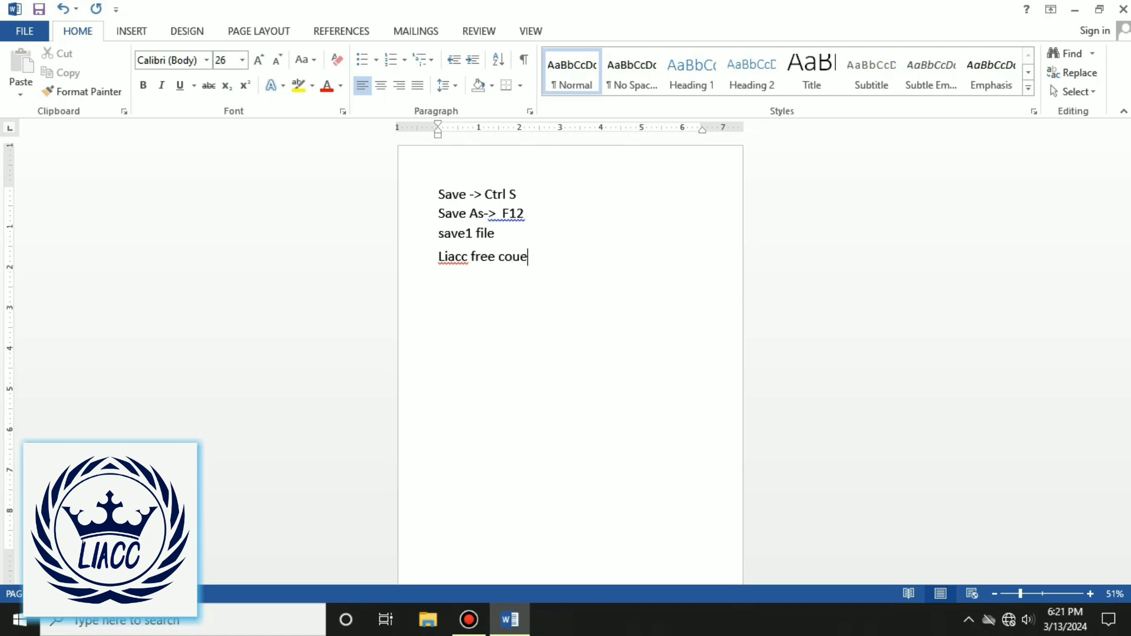
pyautogui.write('se')
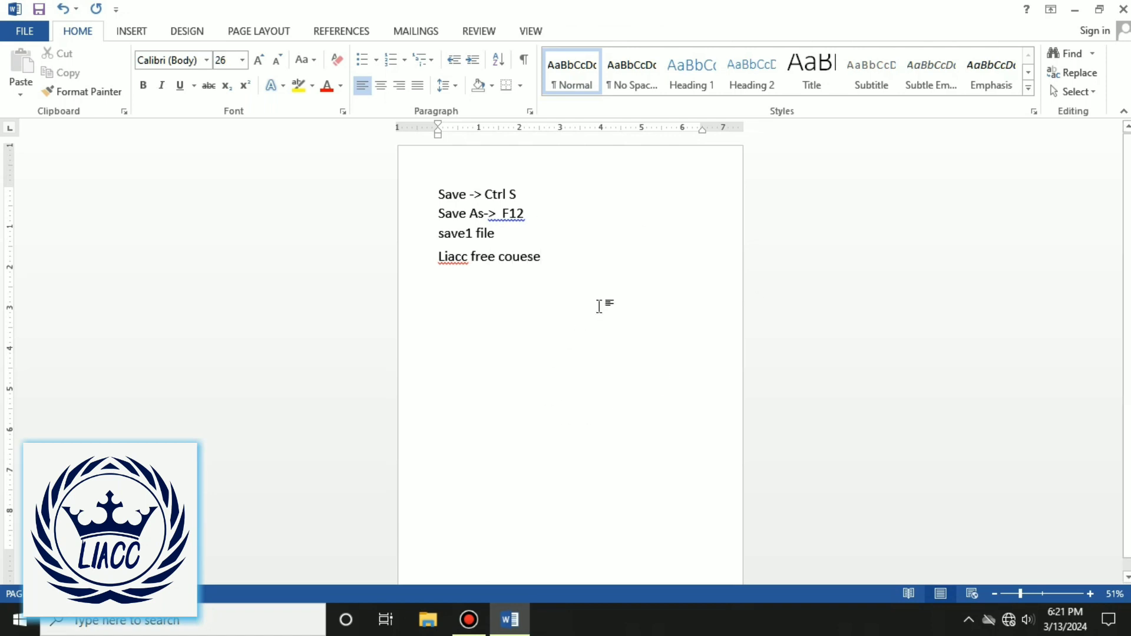
pyautogui.press('BackSpace')
pyautogui.press('BackSpace')
pyautogui.press('BackSpace')
pyautogui.write('u')
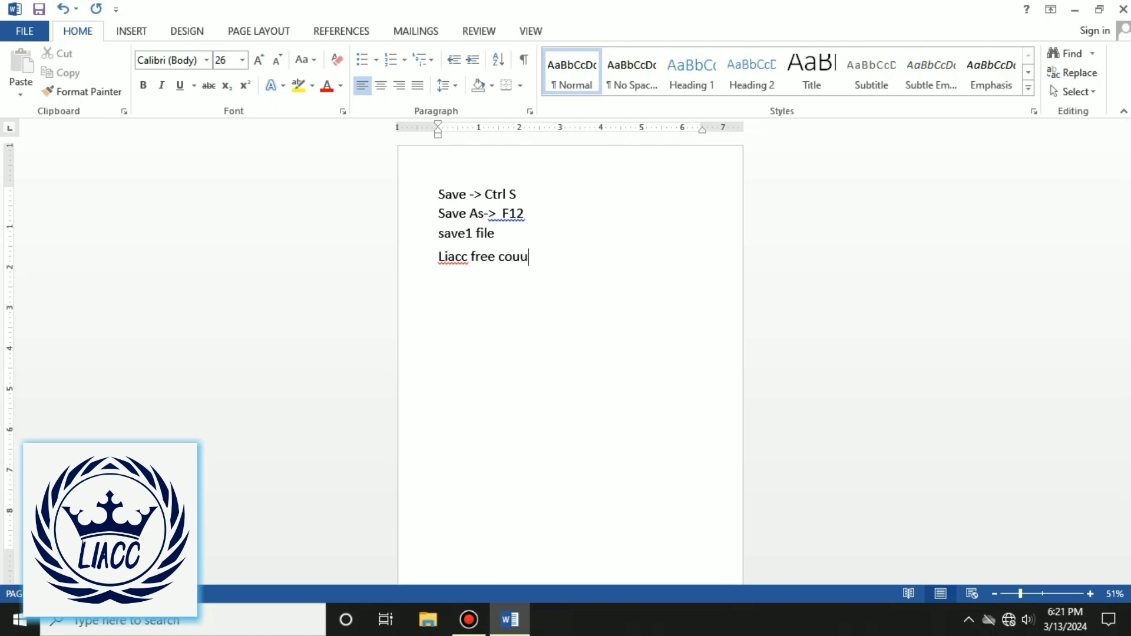
pyautogui.write('se')
pyautogui.press('BackSpace')
pyautogui.press('BackSpace')
pyautogui.press('BackSpace')
pyautogui.write('r')
pyautogui.write('se')
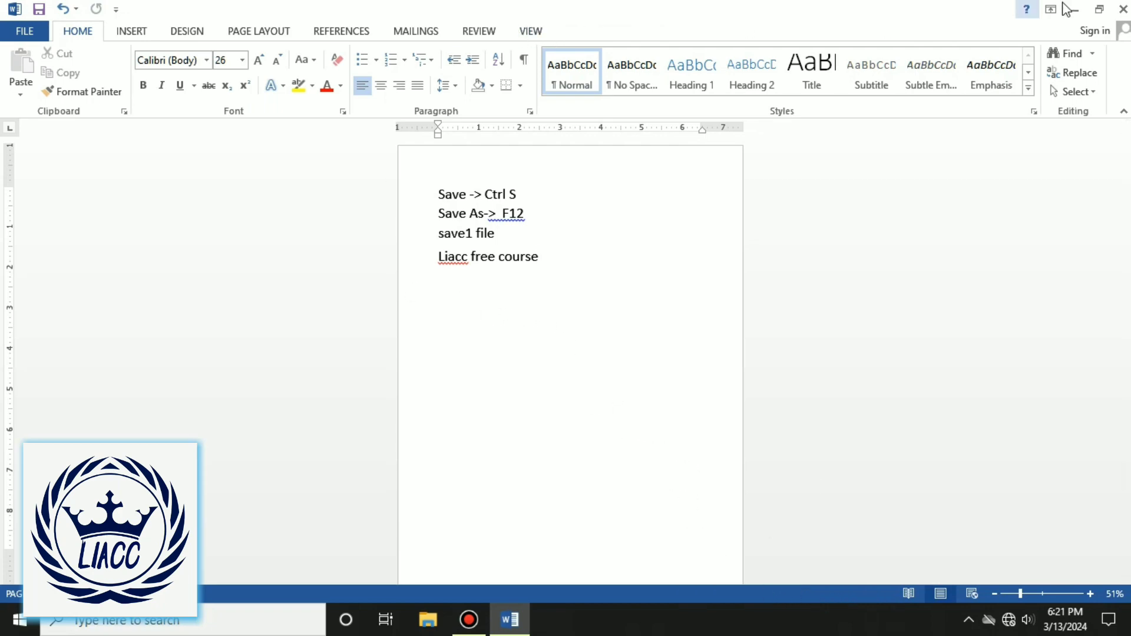
pyautogui.click(1123, 9)
pyautogui.doubleClick(92, 241)
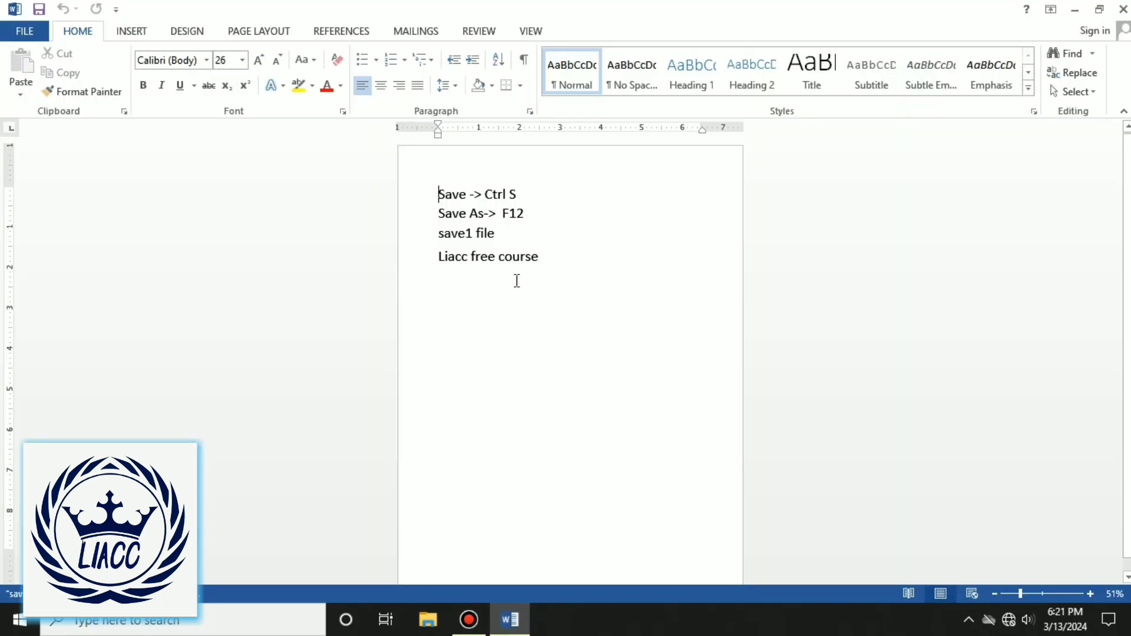
# - Select all four lines of text in 'save 1' and delete them
pyautogui.moveTo(538, 258); pyautogui.dragTo(394, 280)
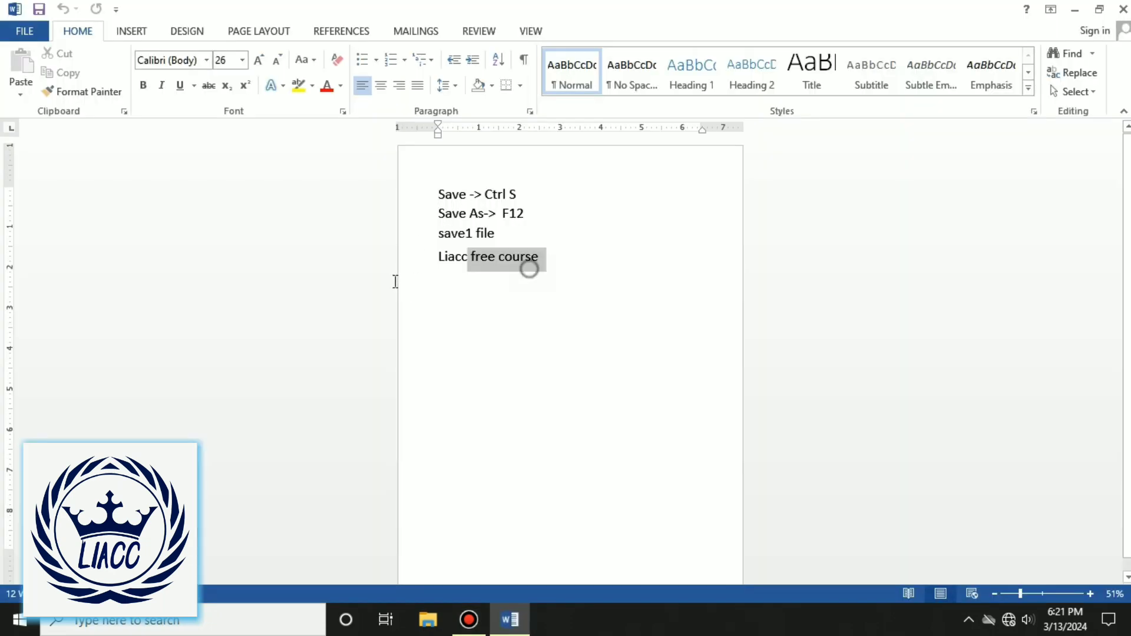
pyautogui.click(542, 295)
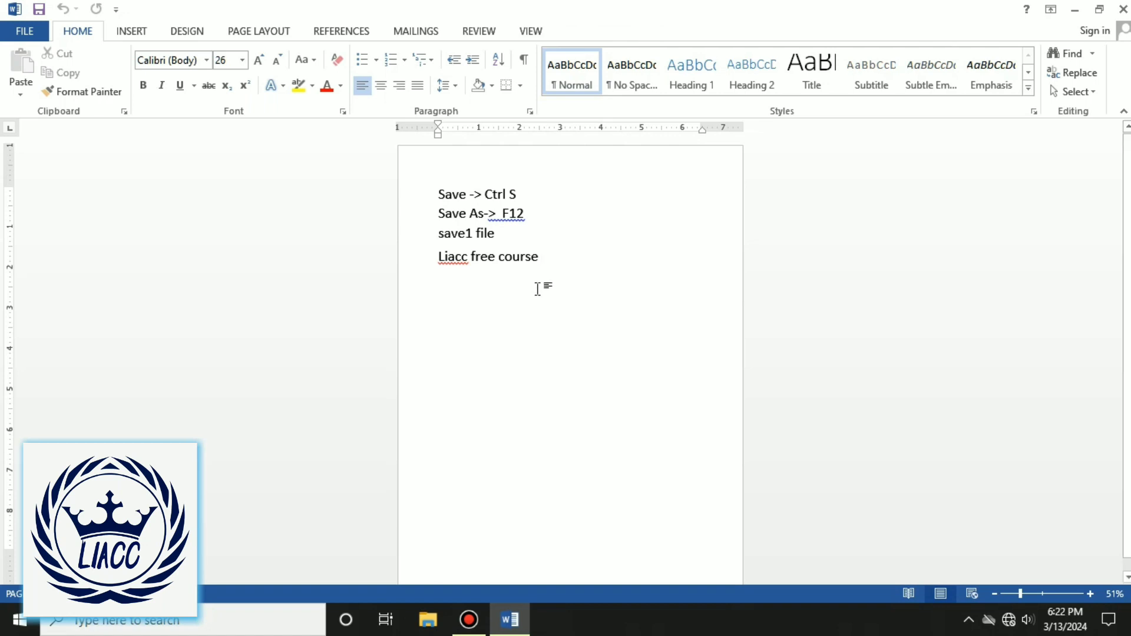
pyautogui.moveTo(560, 257); pyautogui.dragTo(405, 174)
pyautogui.click(609, 294)
pyautogui.moveTo(548, 257); pyautogui.dragTo(404, 182)
pyautogui.press('Delete')
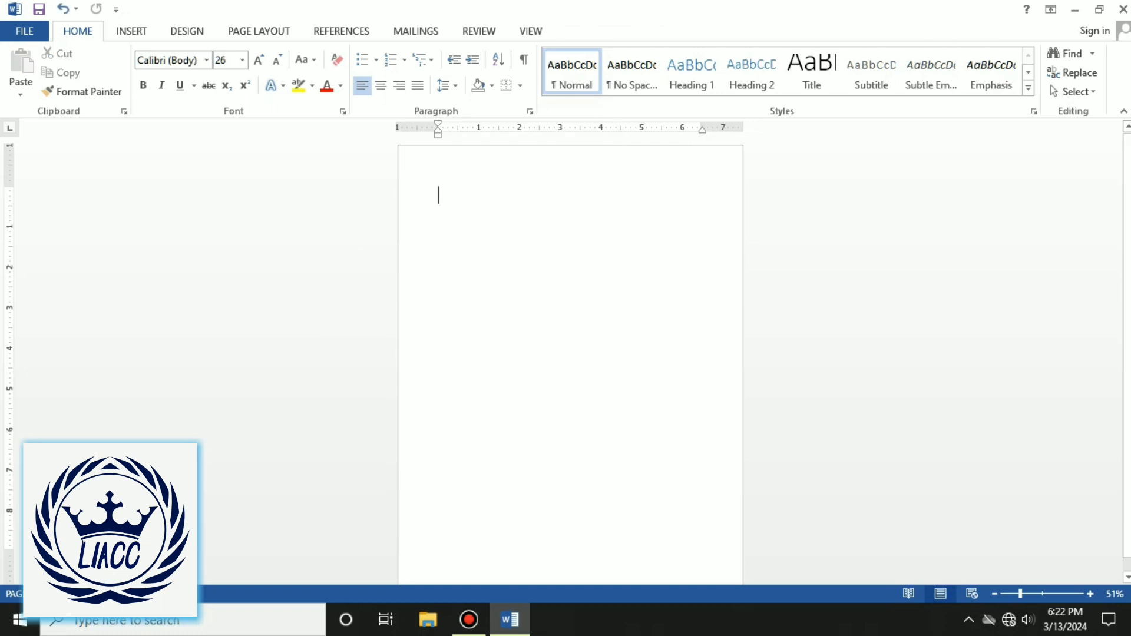
# - Type and erase some test text, then enter 'X Y Z' on the first line
pyautogui.write('gdfydsfuise dfnosesjk ')
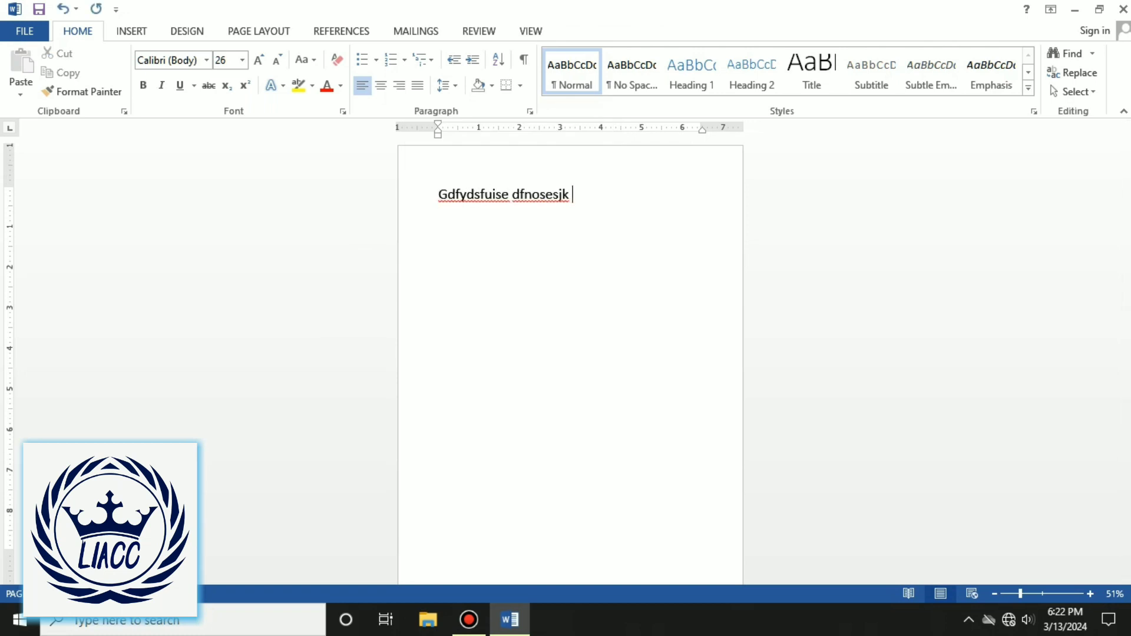
pyautogui.write('suifh')
pyautogui.press('BackSpace')
pyautogui.press('BackSpace')
pyautogui.press('BackSpace')
pyautogui.press('BackSpace')
pyautogui.press('BackSpace')
pyautogui.press('BackSpace')
pyautogui.press('BackSpace')
pyautogui.press('BackSpace')
pyautogui.write('X')
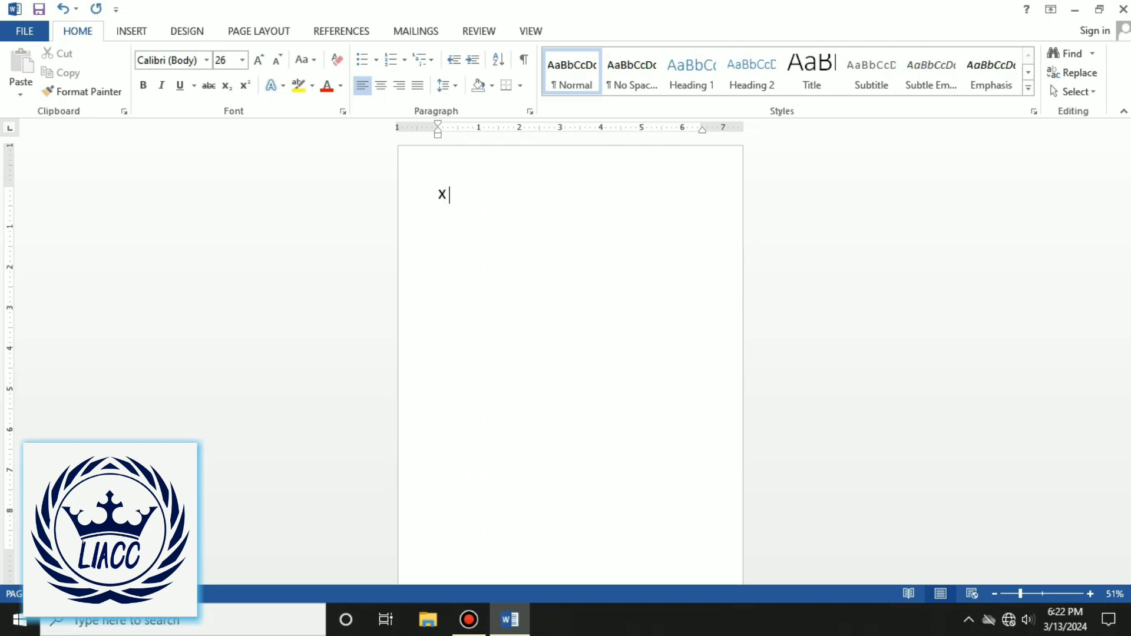
pyautogui.write(' Y Z')
pyautogui.press('Return')
# - Add the text 'Save 1 old' and 'new save 1 new F12' below it
pyautogui.write('S')
pyautogui.write('ave 1 ol')
pyautogui.write('d ')
pyautogui.write('new s')
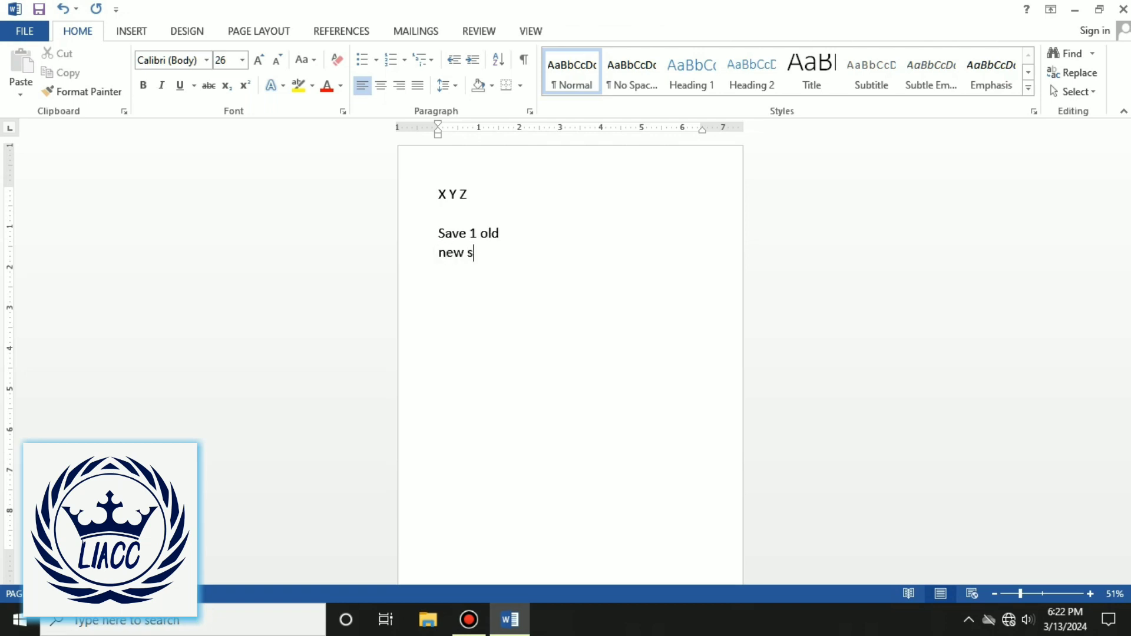
pyautogui.write('v')
pyautogui.press('BackSpace')
pyautogui.write('ave 1 ')
pyautogui.write('new')
pyautogui.moveTo(500, 232); pyautogui.dragTo(383, 235)
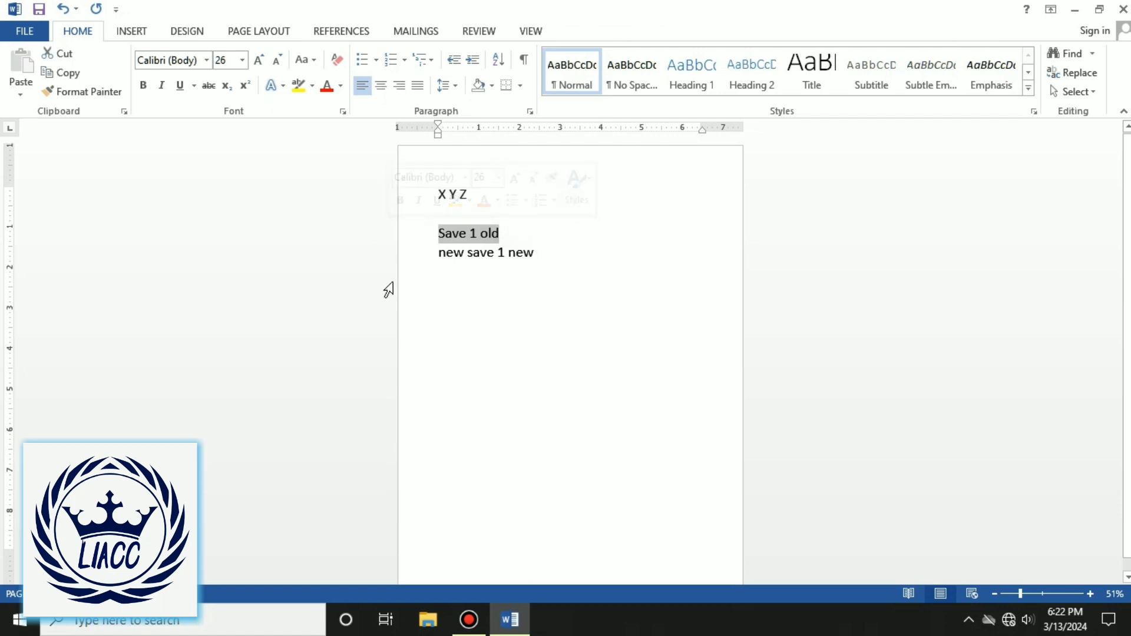
pyautogui.click(520, 252)
pyautogui.click(572, 254)
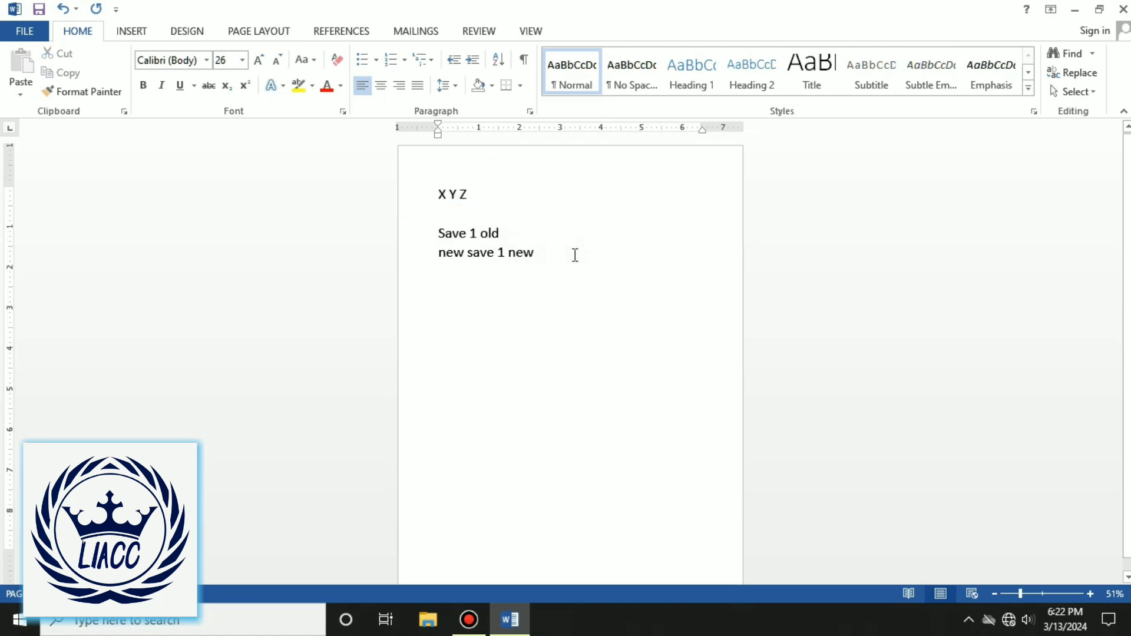
pyautogui.write('F12')
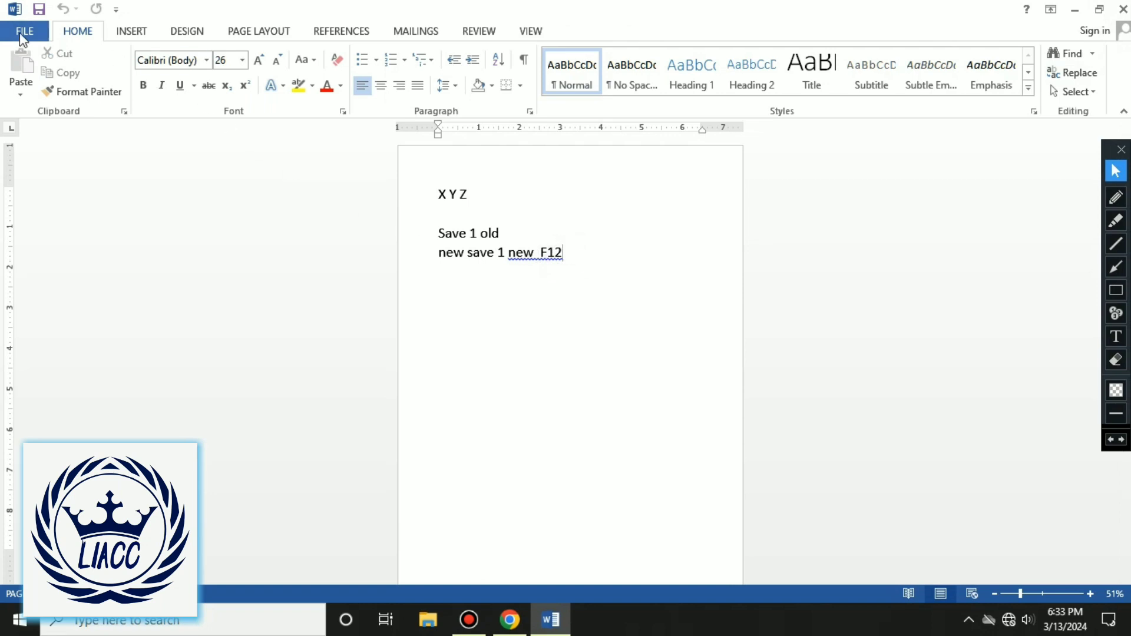
# - Save As 'save 1 new' on the Desktop, then minimise Word and the browser
pyautogui.click(23, 32)
pyautogui.click(37, 197)
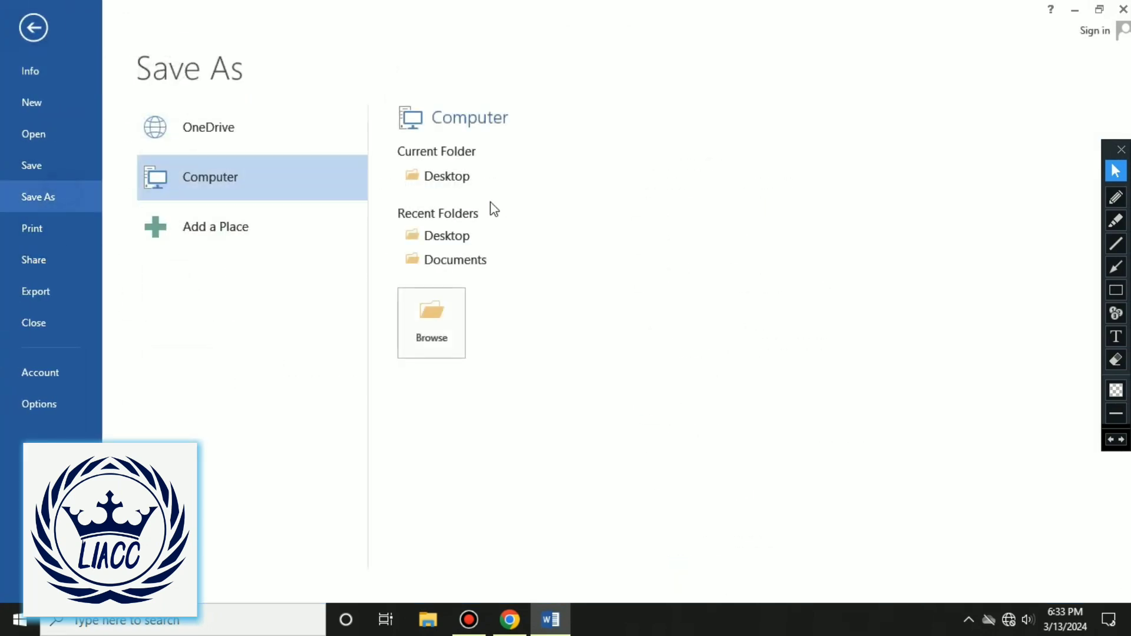
pyautogui.click(337, 215)
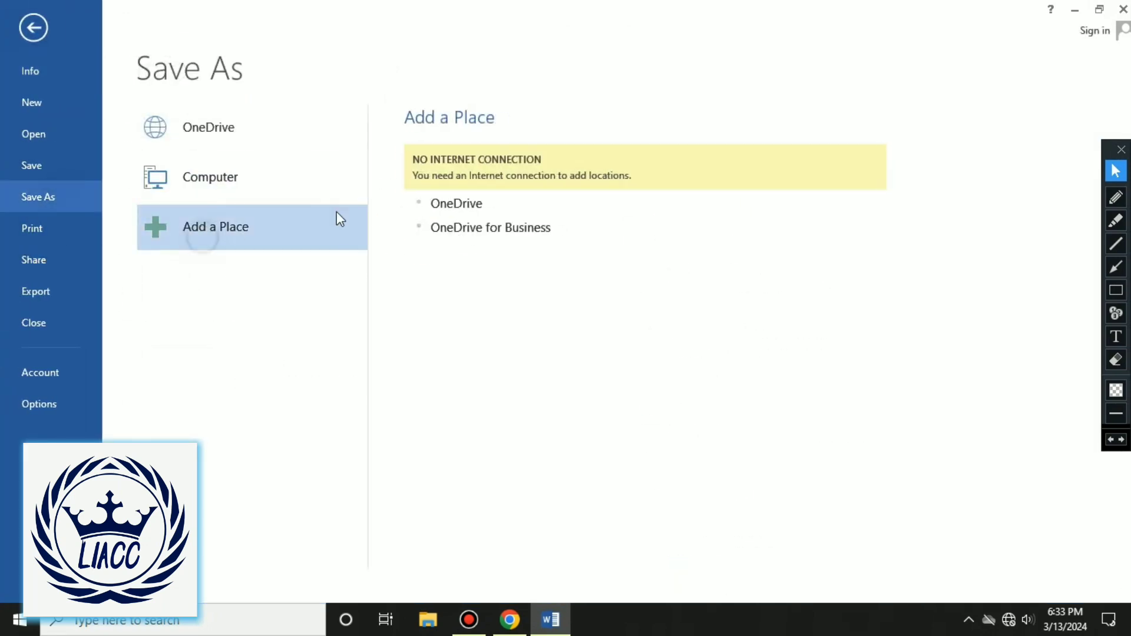
pyautogui.doubleClick(271, 189)
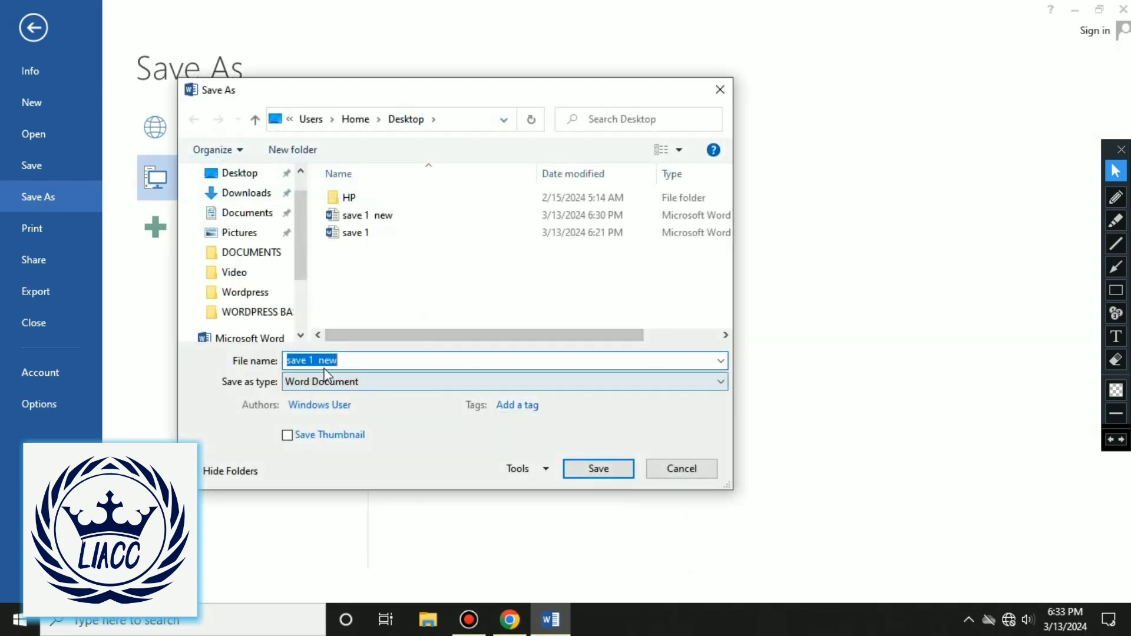
pyautogui.click(383, 215)
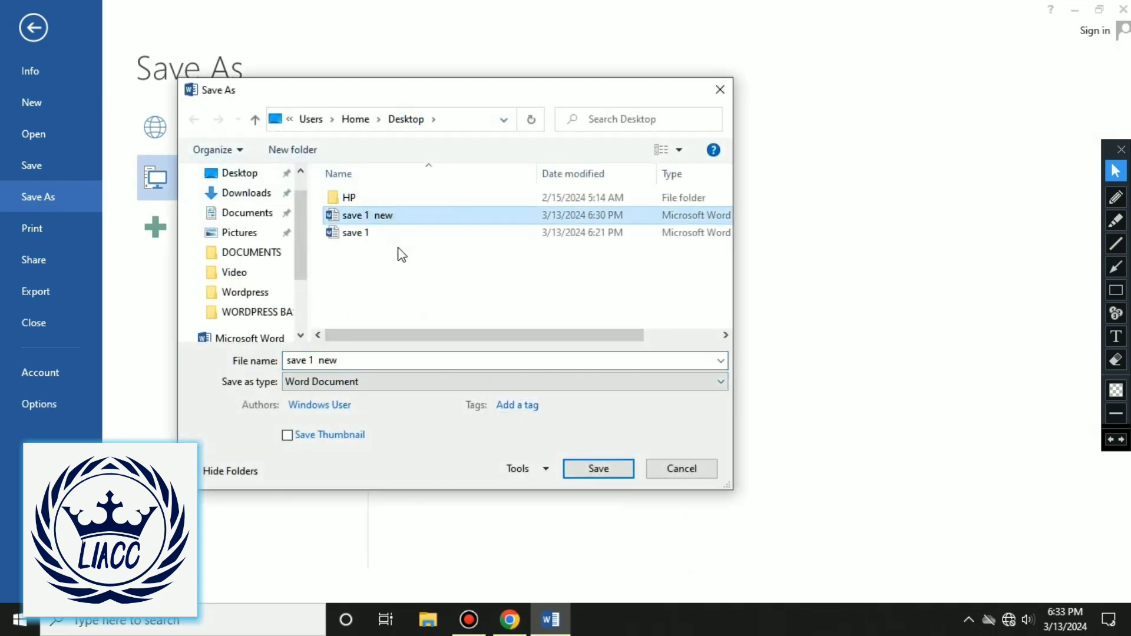
pyautogui.press('Return')
pyautogui.click(488, 244)
pyautogui.click(609, 469)
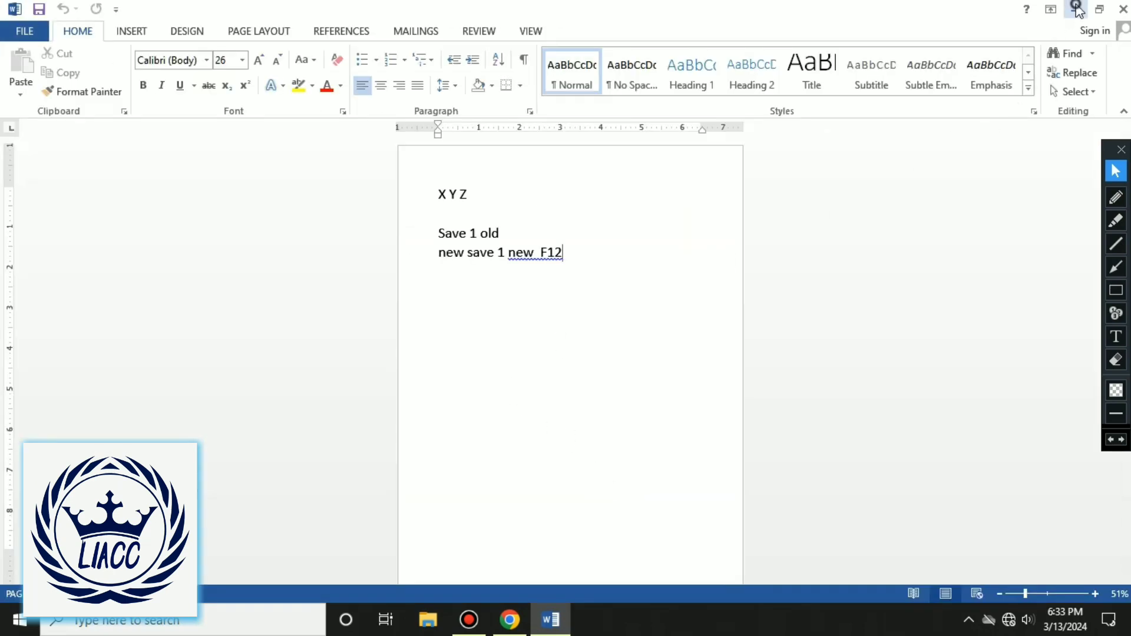
pyautogui.click(1079, 11)
pyautogui.click(1079, 12)
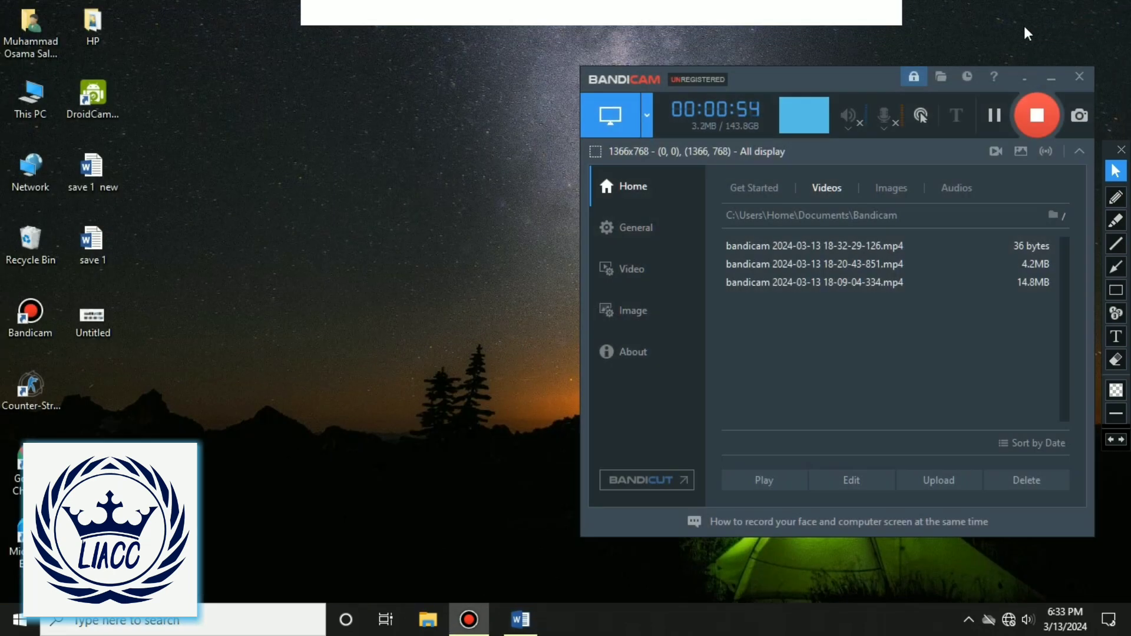
# - Open 'save 1 new' from the desktop and review its text
pyautogui.click(1051, 79)
pyautogui.moveTo(172, 161); pyautogui.dragTo(218, 236)
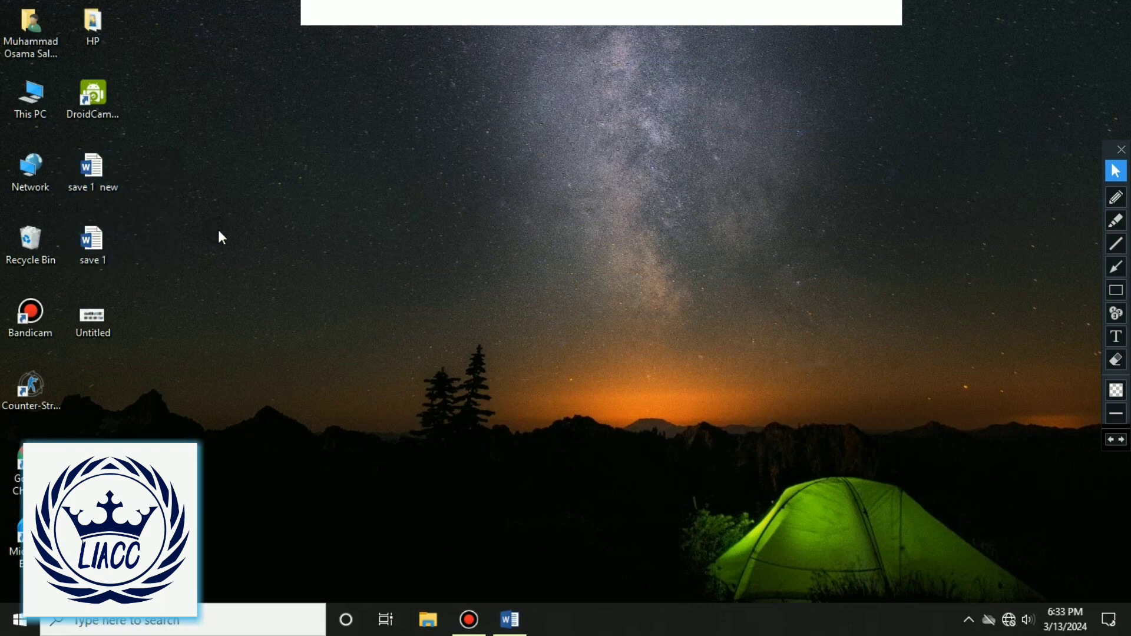
pyautogui.moveTo(188, 150); pyautogui.dragTo(72, 250)
pyautogui.moveTo(160, 156); pyautogui.dragTo(73, 249)
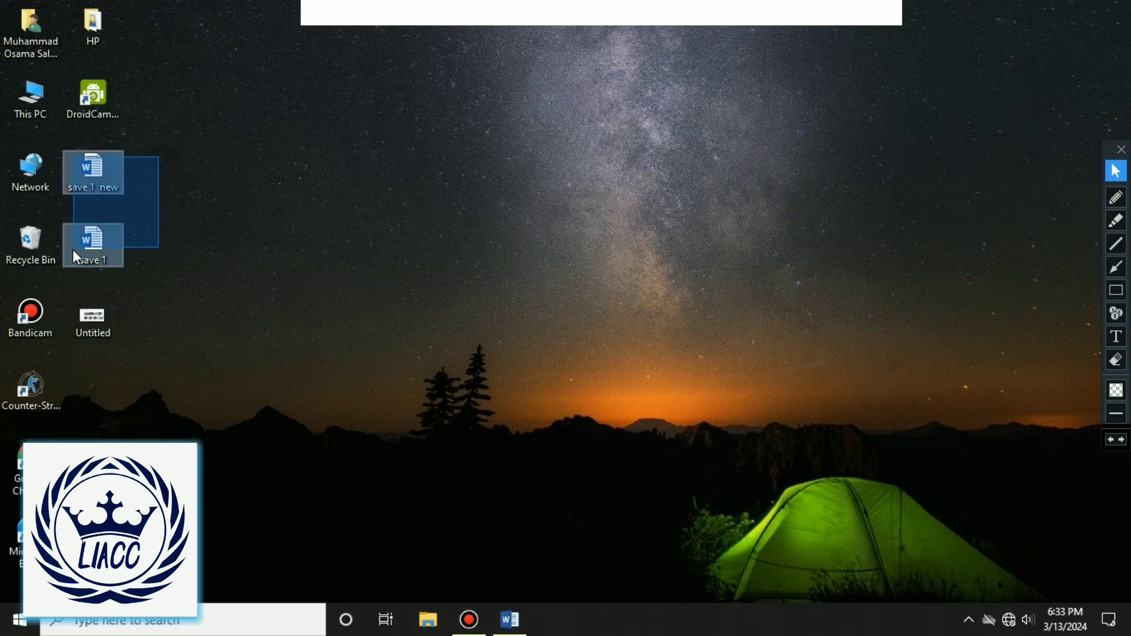
pyautogui.doubleClick(95, 185)
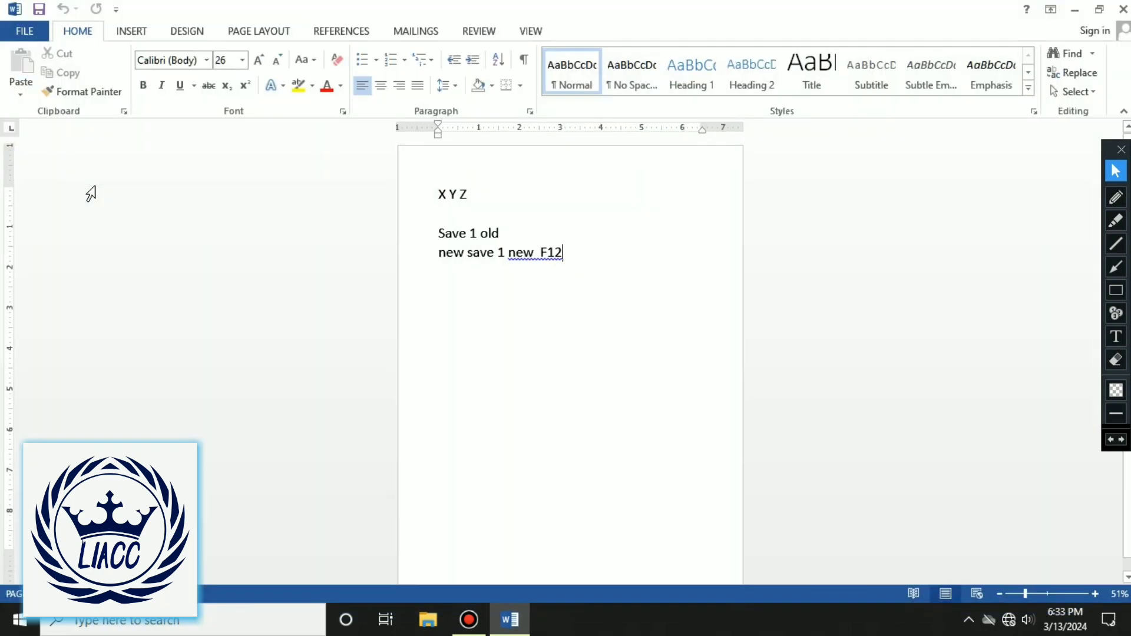
pyautogui.moveTo(588, 260); pyautogui.dragTo(427, 189)
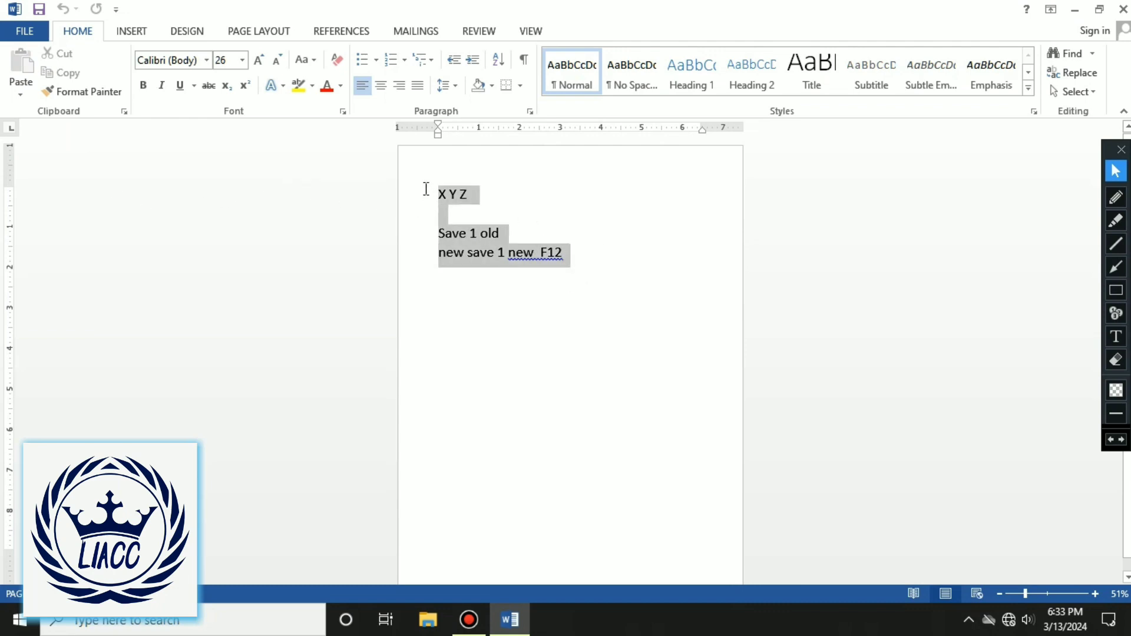
pyautogui.click(1075, 10)
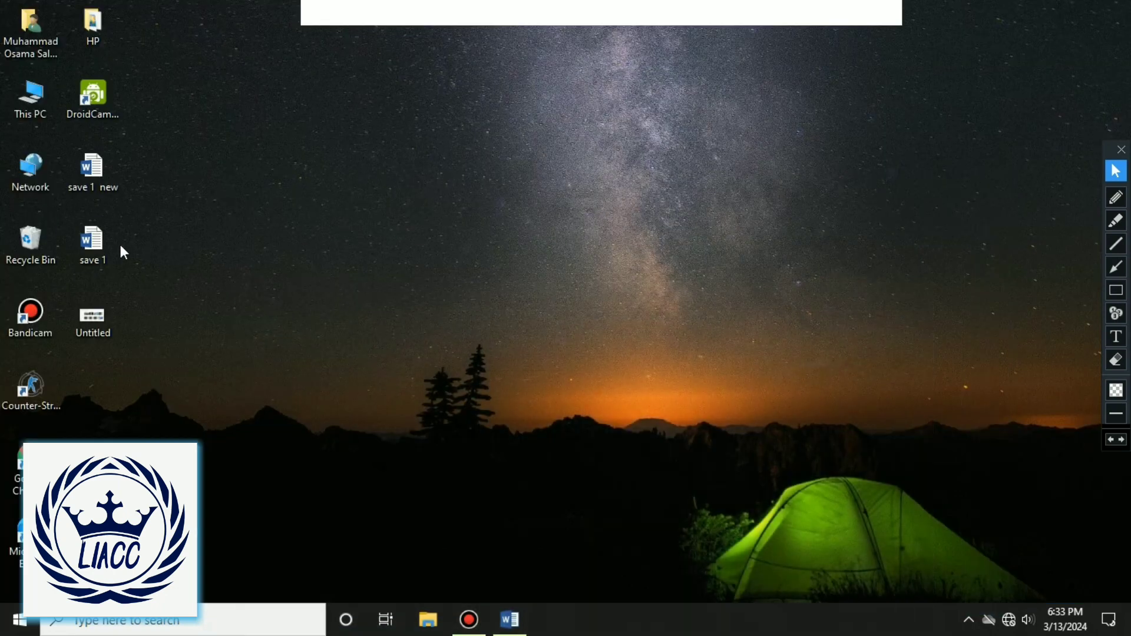
pyautogui.doubleClick(110, 168)
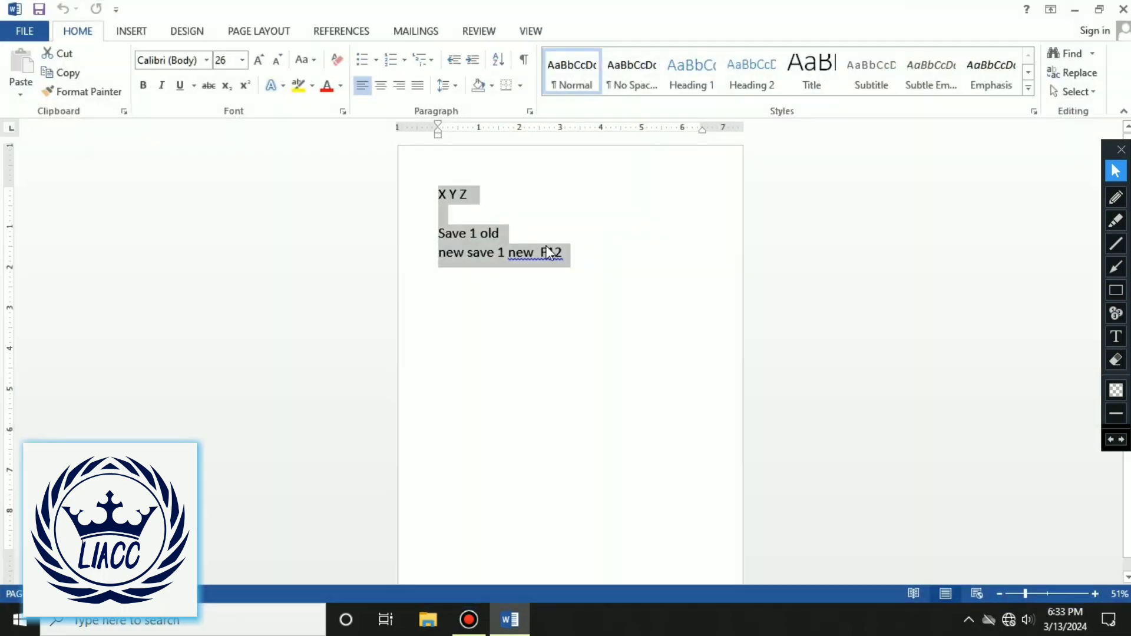
pyautogui.moveTo(578, 252); pyautogui.dragTo(439, 195)
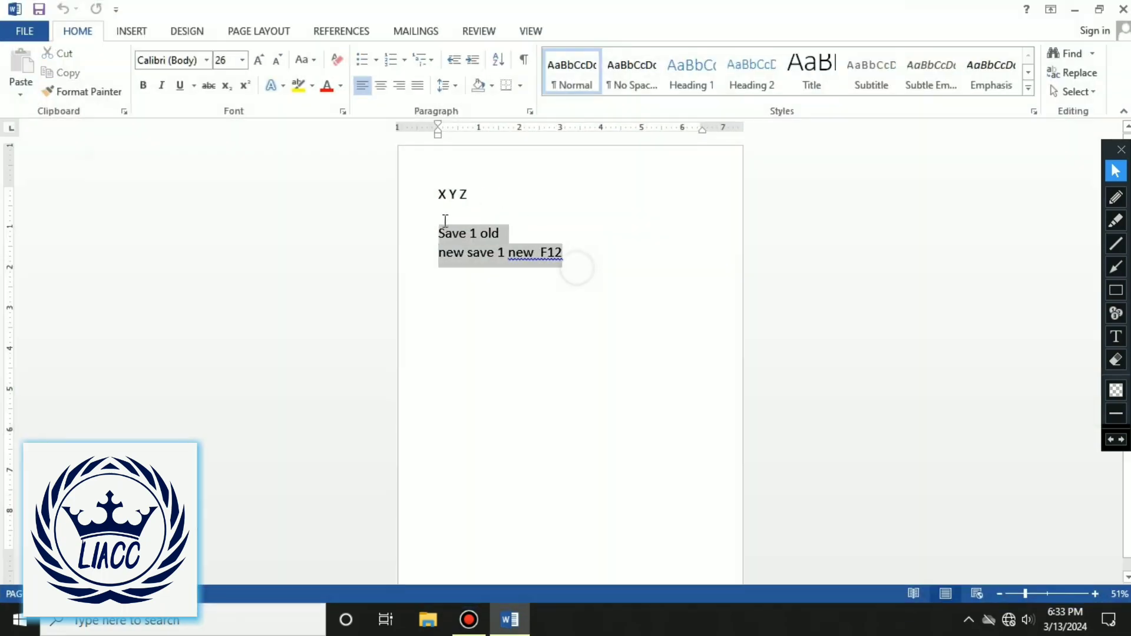
pyautogui.click(1083, 9)
# - Open the original 'save 1' to compare its text, then close it
pyautogui.doubleClick(105, 231)
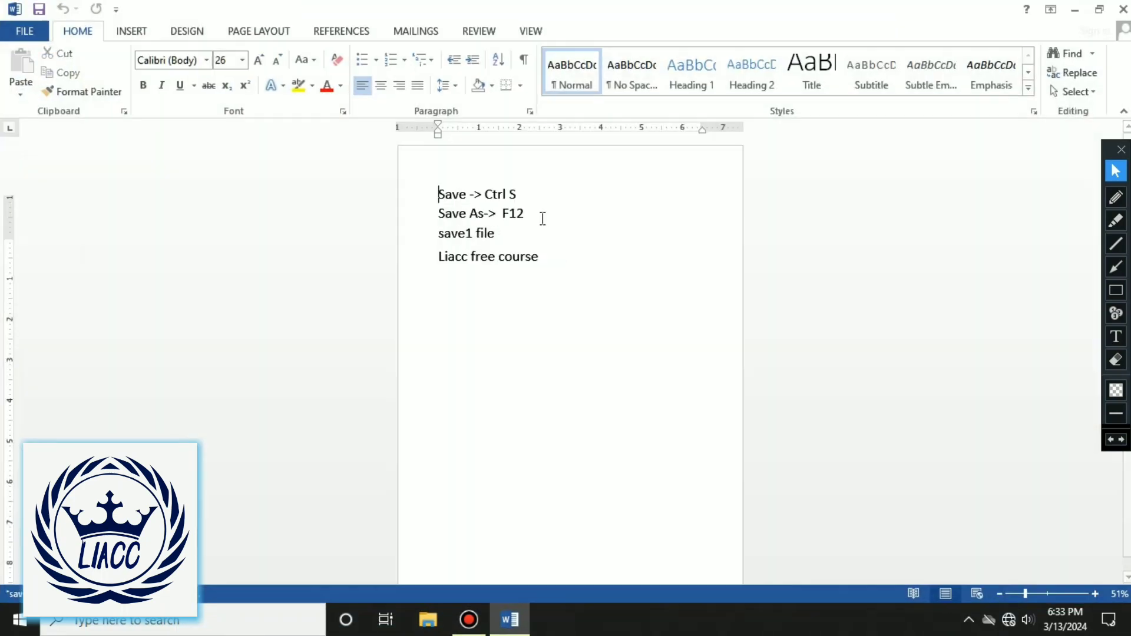
pyautogui.moveTo(552, 257); pyautogui.dragTo(439, 195)
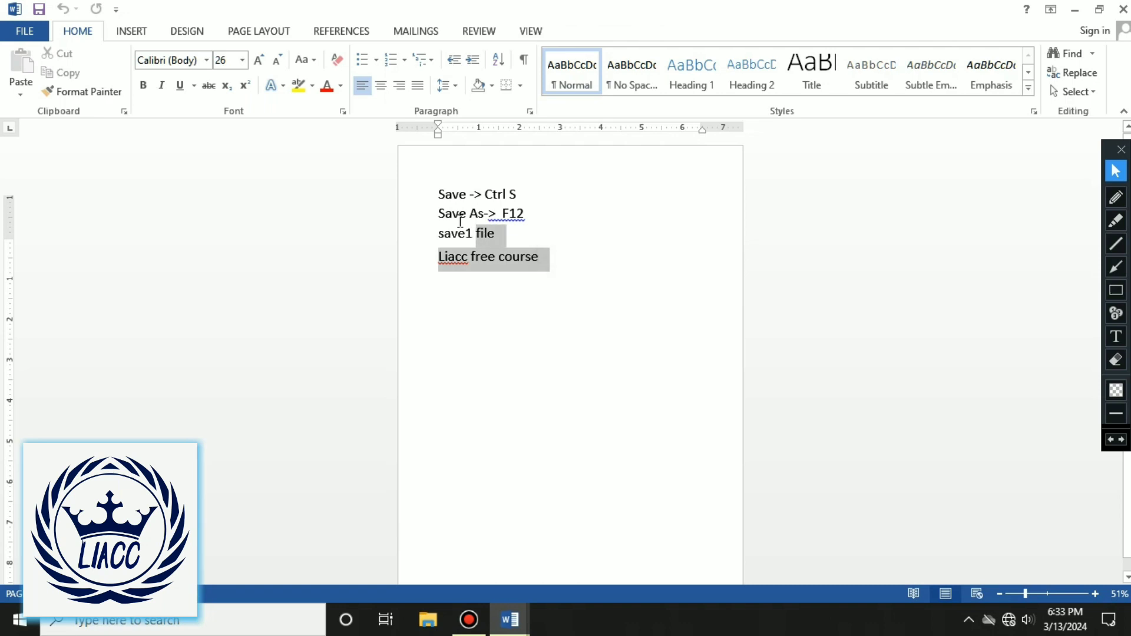
pyautogui.click(1123, 9)
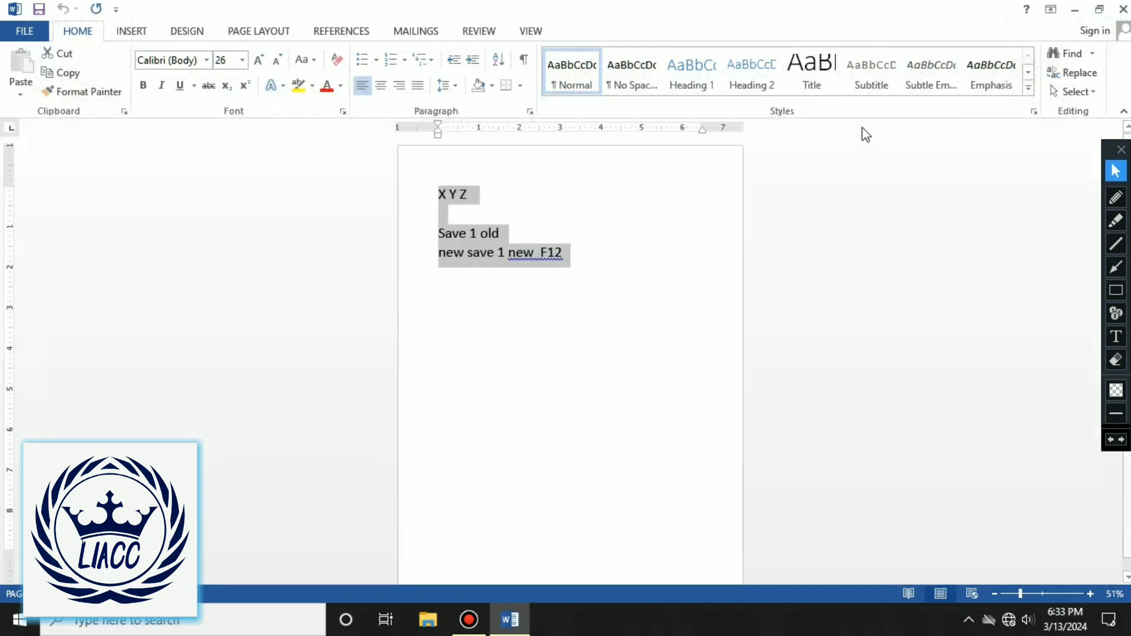
pyautogui.click(586, 253)
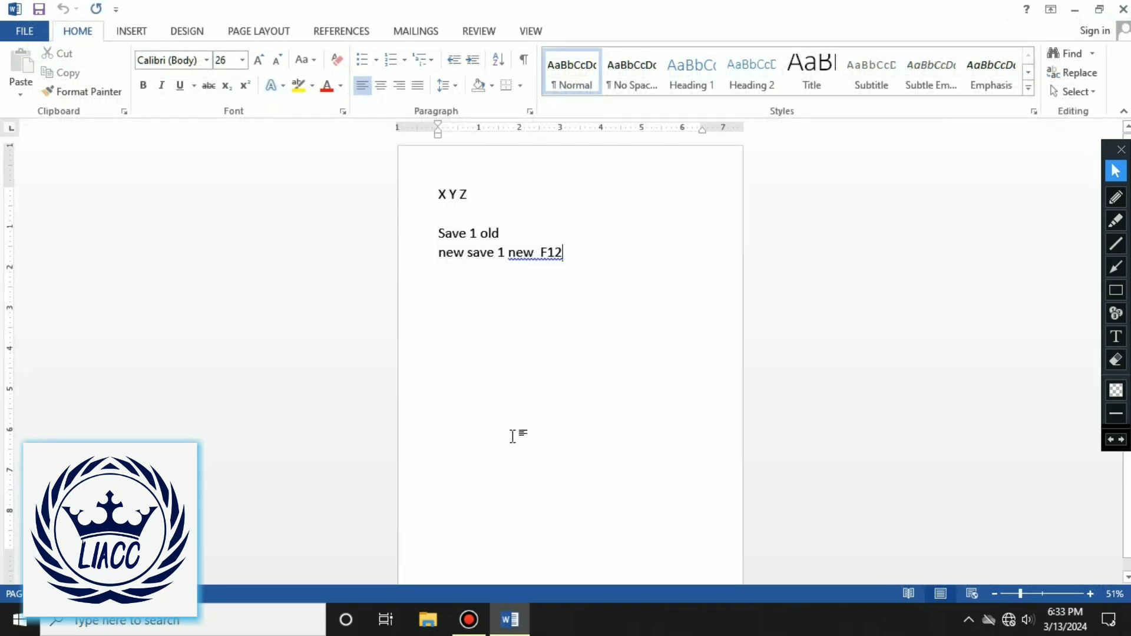
# - Below the 'F12' line, type 'Home Text' and 'lecture 2 insha allah' as new lines
pyautogui.moveTo(585, 259); pyautogui.dragTo(455, 263)
pyautogui.click(575, 265)
pyautogui.press('Return')
pyautogui.write('HO')
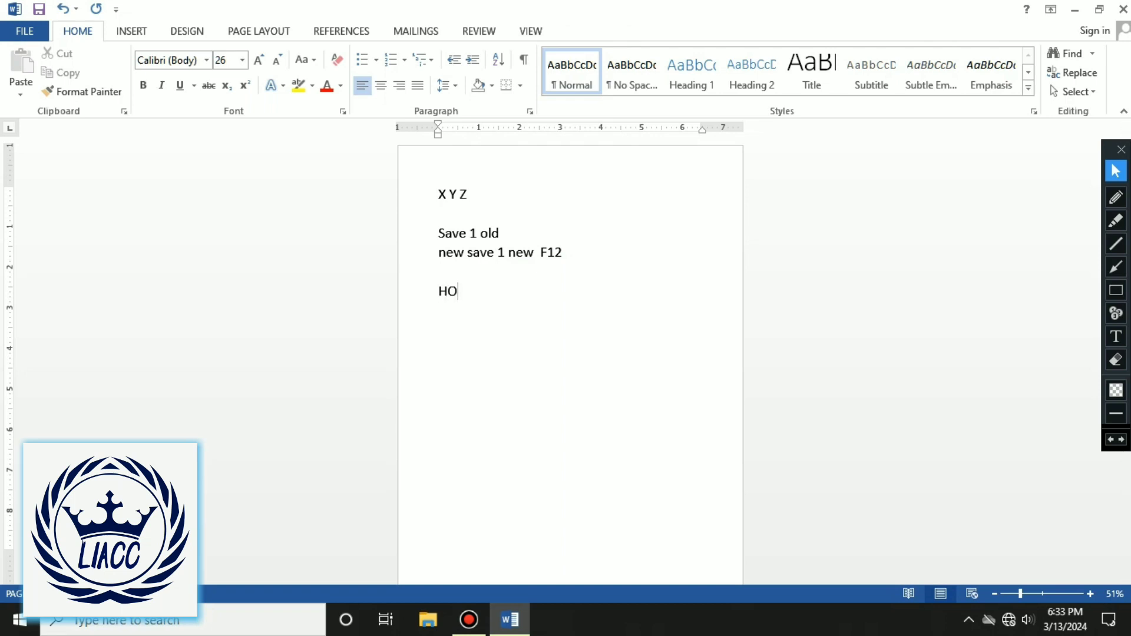
pyautogui.press('BackSpace')
pyautogui.press('BackSpace')
pyautogui.write('Home T')
pyautogui.write('ext')
pyautogui.write('ture 2 ')
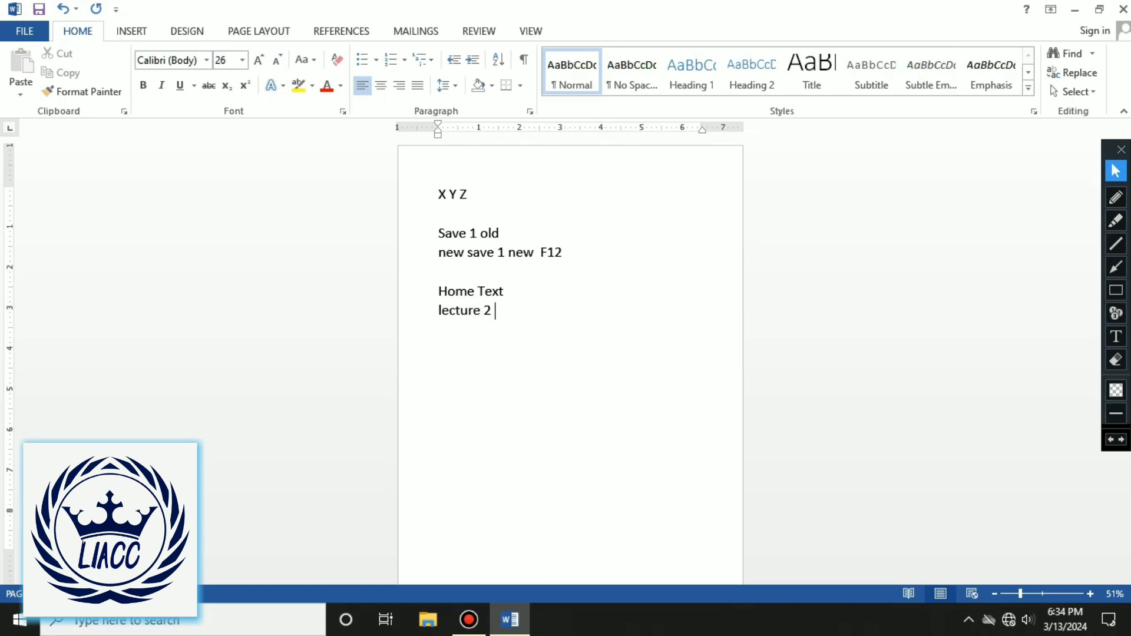
pyautogui.write('insha allah')
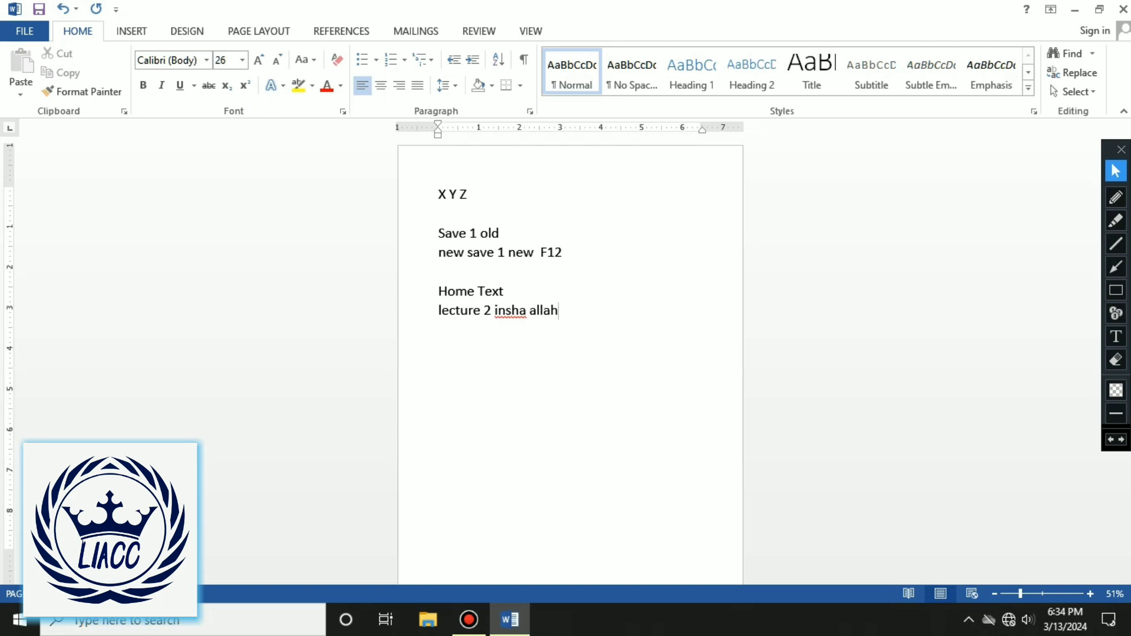
pyautogui.click(495, 312)
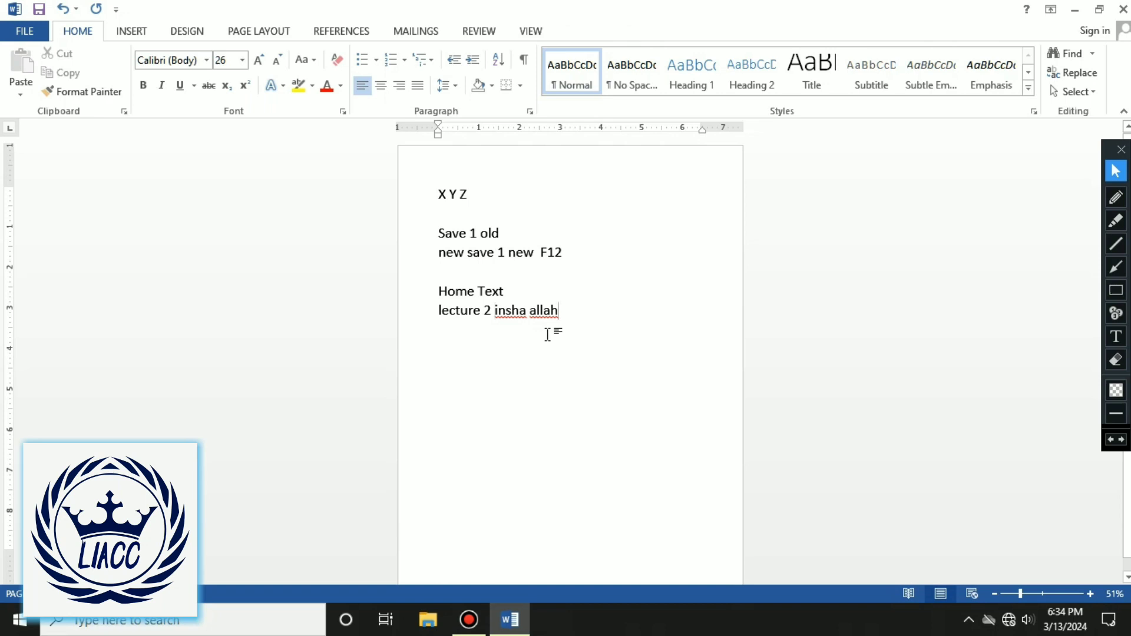
pyautogui.press('Return')
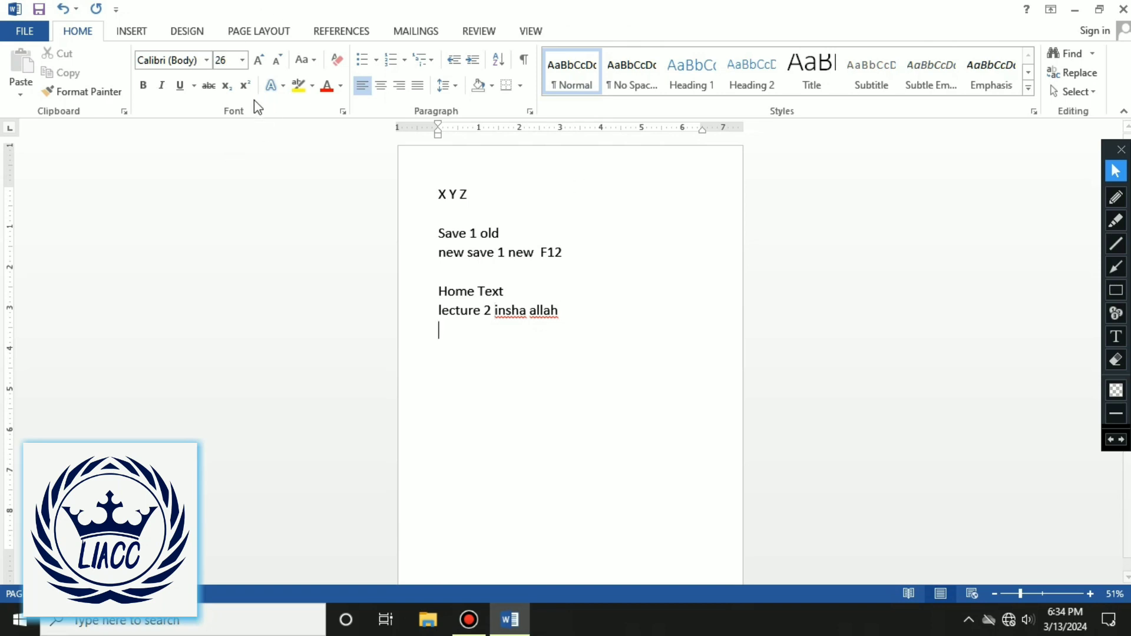